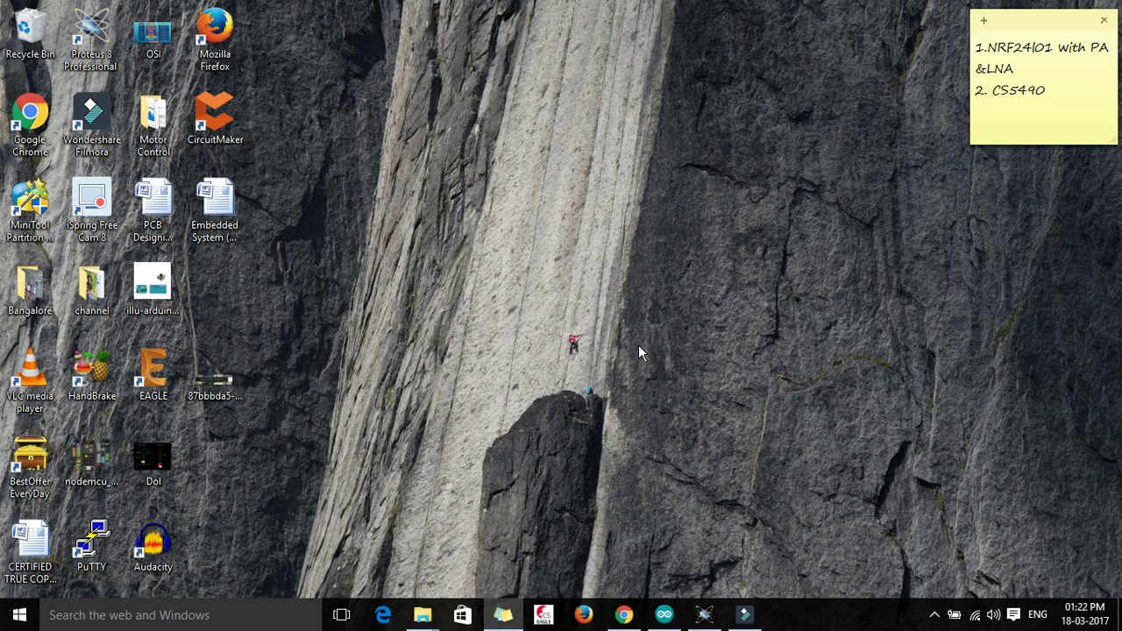
- Restore the Chrome window showing the circuits.io home page from the taskbar
{"action": "left_click", "coordinate": [624, 614]}
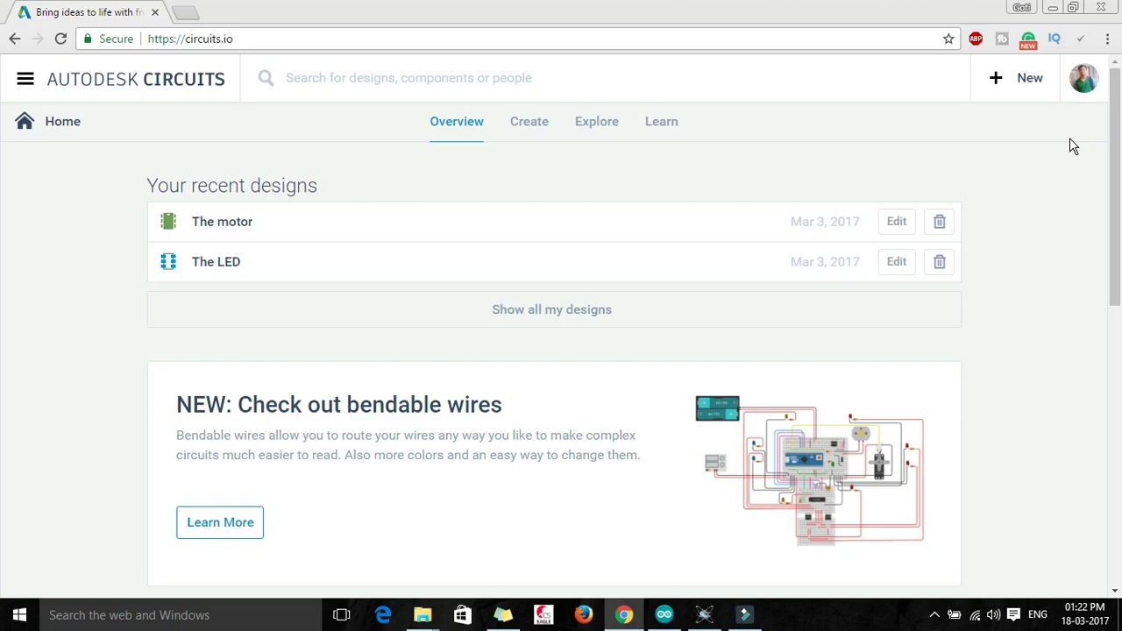
- Open the '+ New' panel listing the design types that can be created
{"action": "left_click", "coordinate": [1007, 89]}
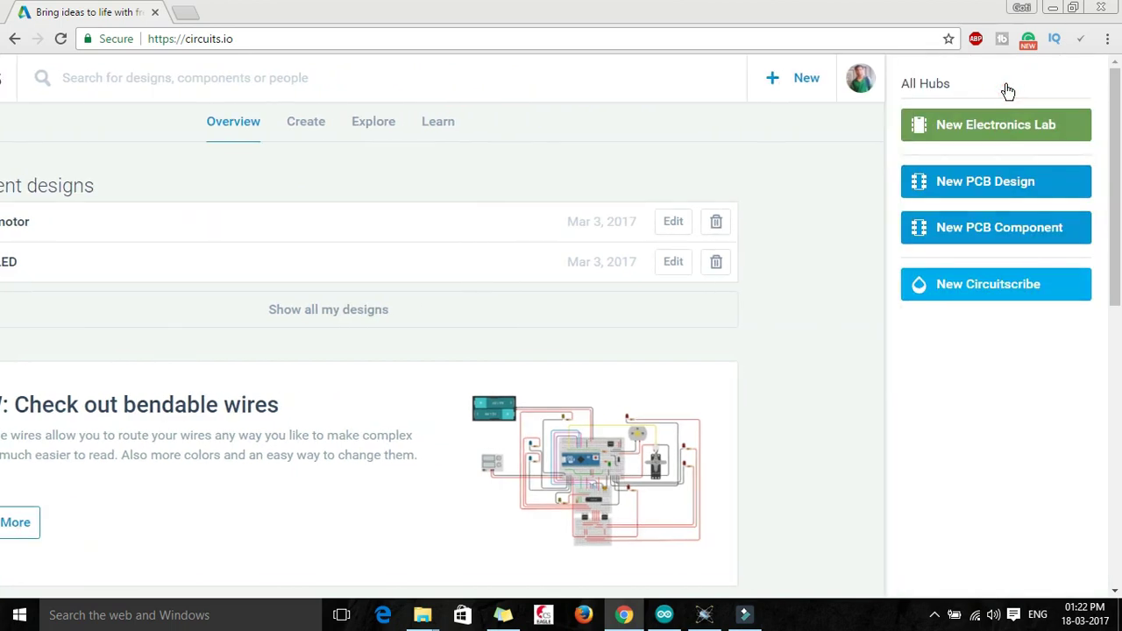
- Start a new Electronics Lab and delete its default breadboard
{"action": "left_click", "coordinate": [986, 141]}
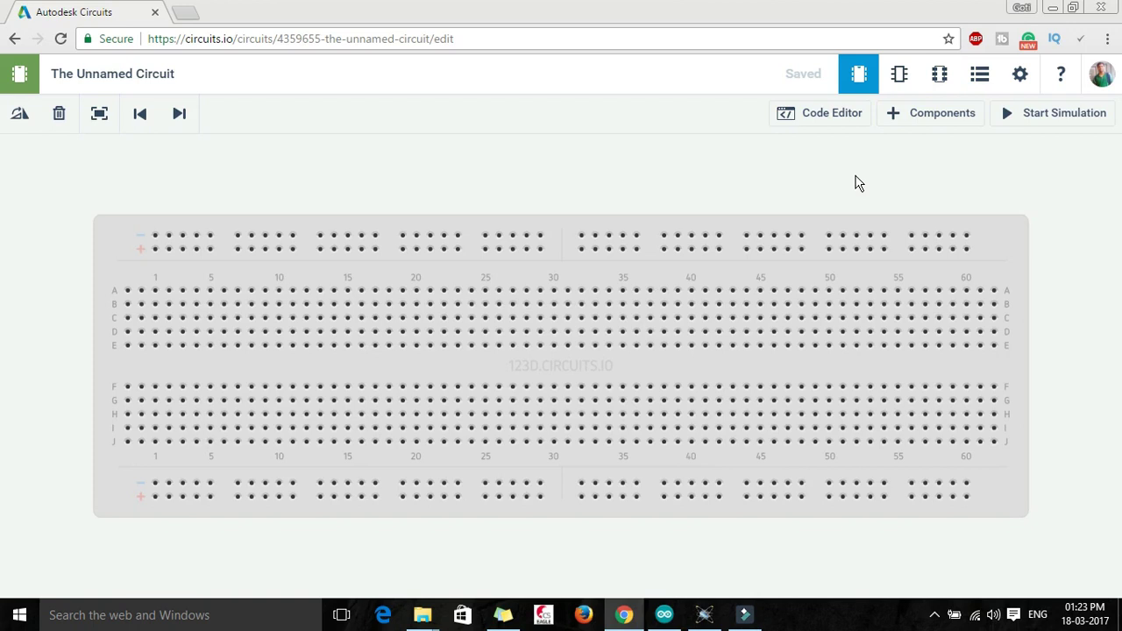
{"action": "left_click", "coordinate": [819, 230]}
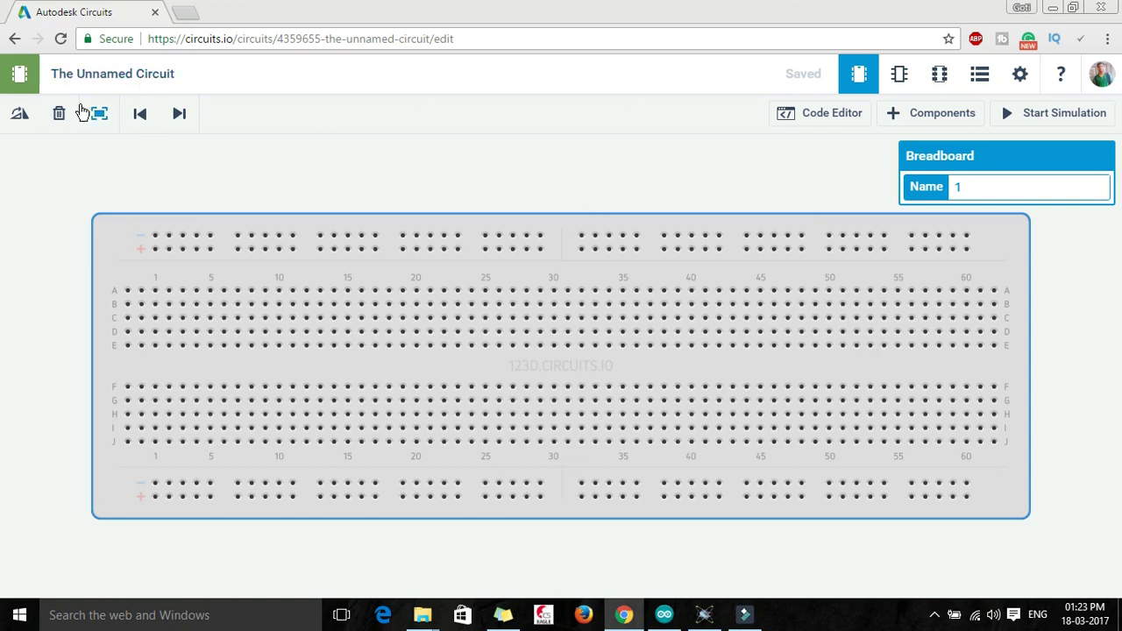
{"action": "left_click", "coordinate": [59, 117]}
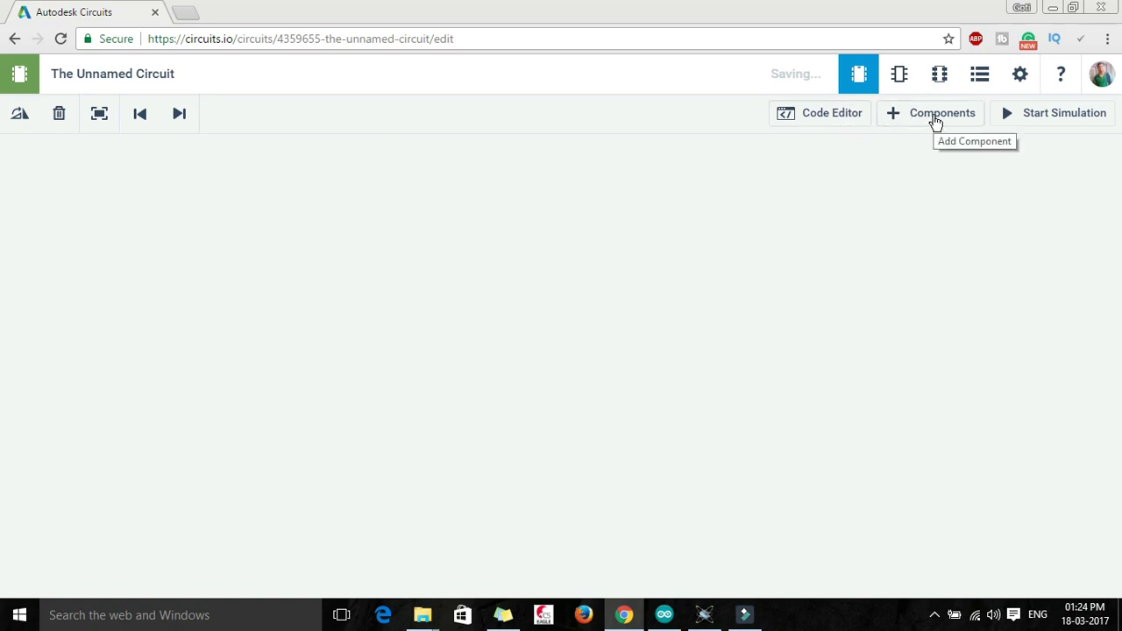
- Search the components for 'Arduino' and place an Arduino Uno R3 on the canvas
{"action": "left_click", "coordinate": [936, 120]}
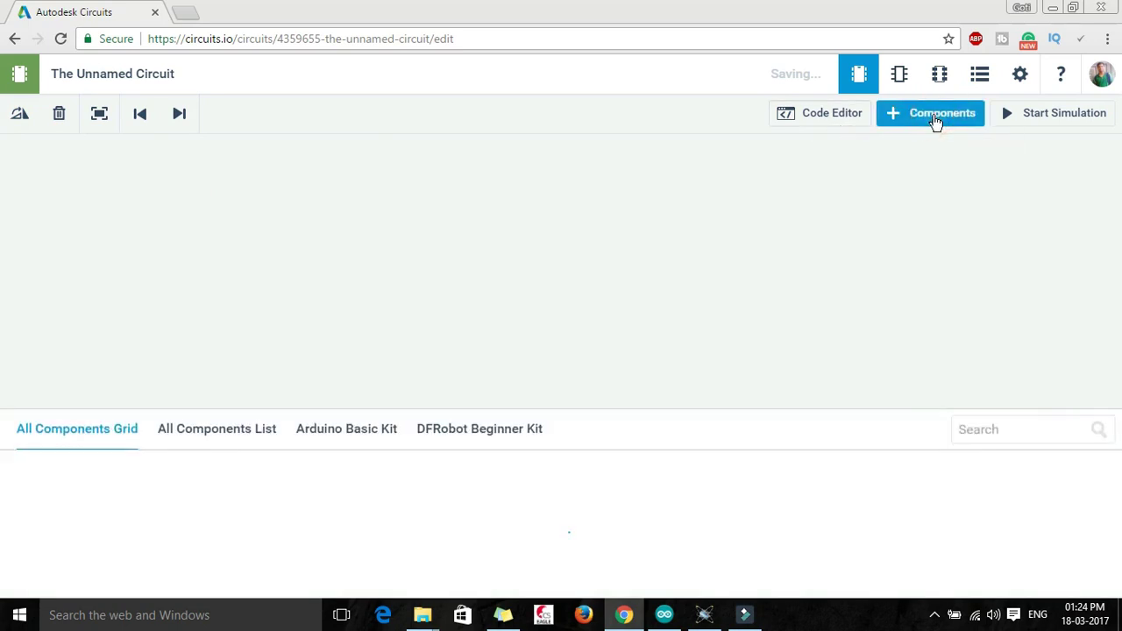
{"action": "left_click", "coordinate": [1012, 431]}
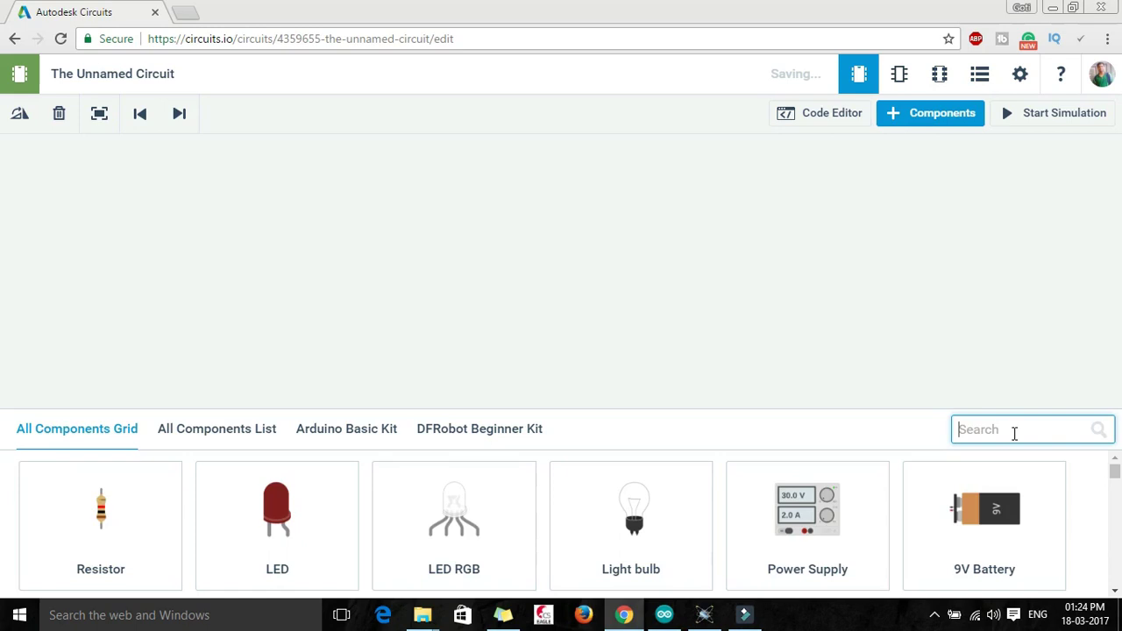
{"action": "type", "text": "Arduino"}
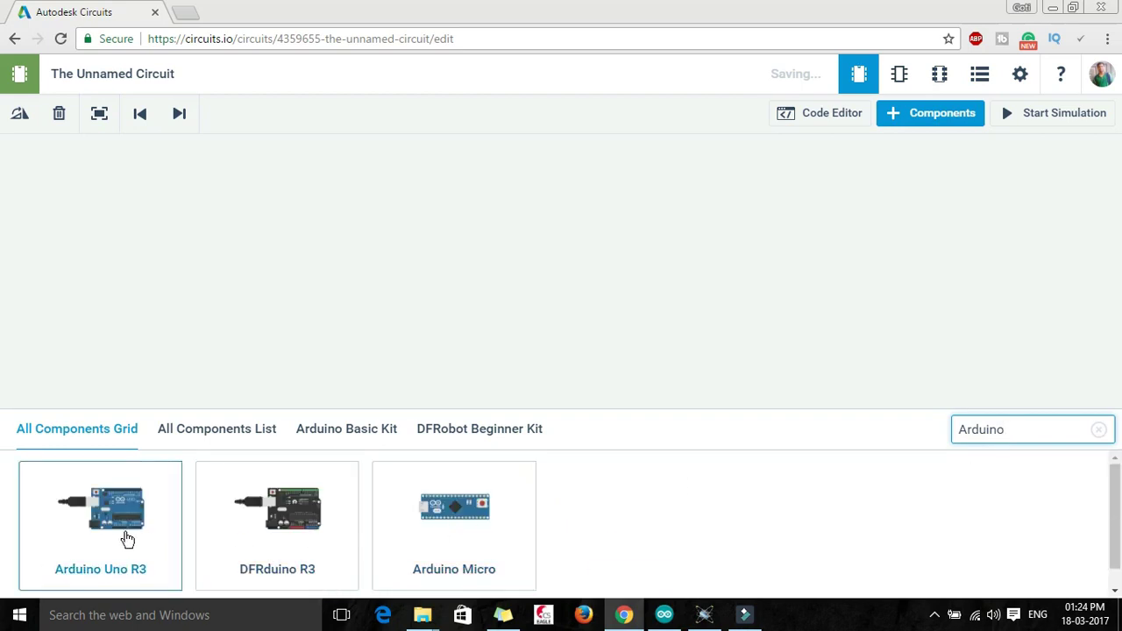
{"action": "left_click", "coordinate": [127, 538]}
{"action": "left_click", "coordinate": [259, 335]}
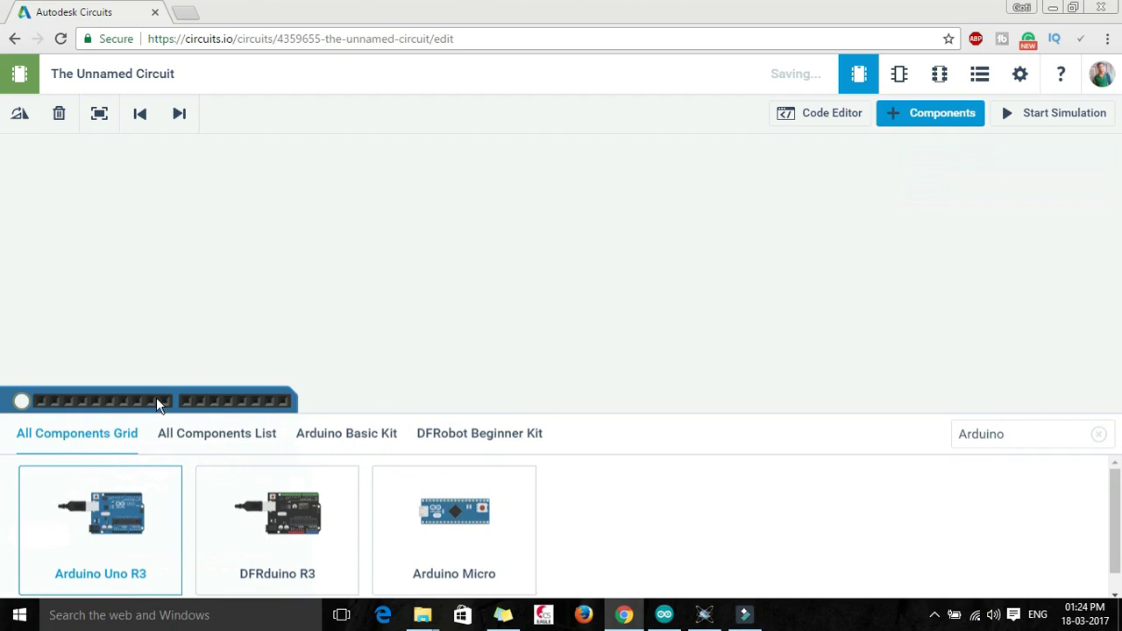
{"action": "left_click", "coordinate": [565, 313]}
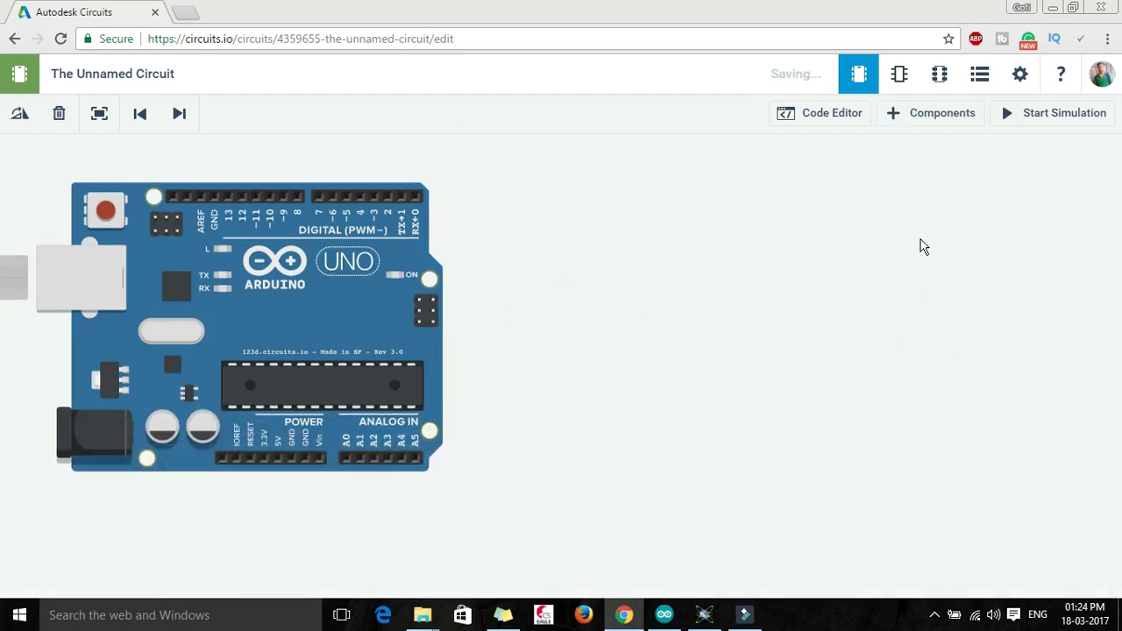
- Replace the component search with 'lcd' to list the LCD 16 x 2 parts
{"action": "left_click", "coordinate": [939, 119]}
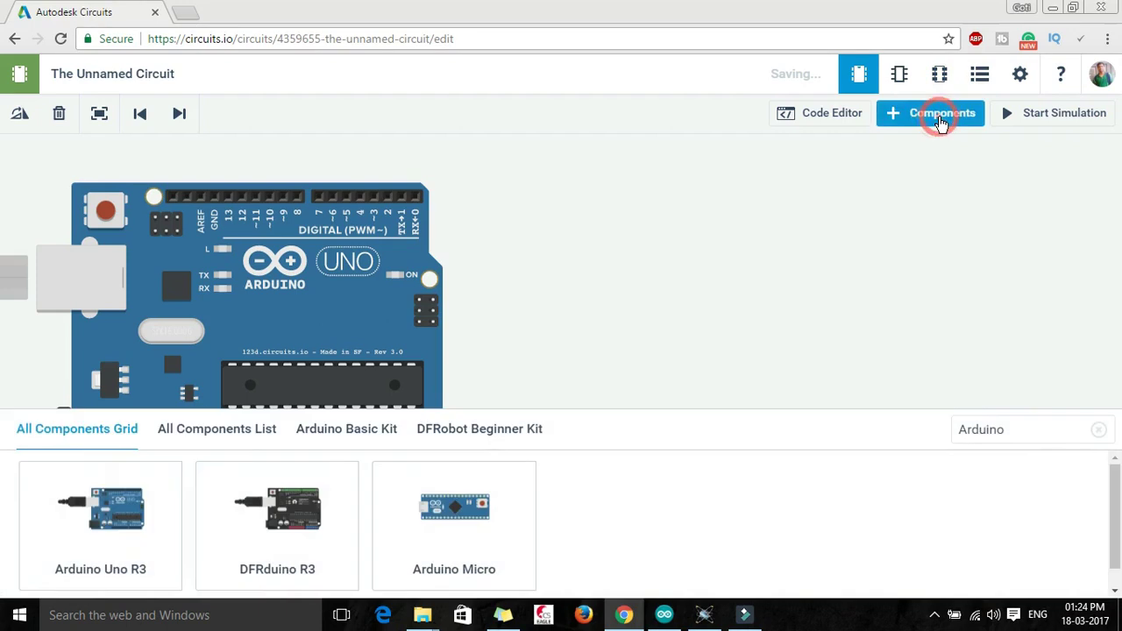
{"action": "double_click", "coordinate": [1032, 431]}
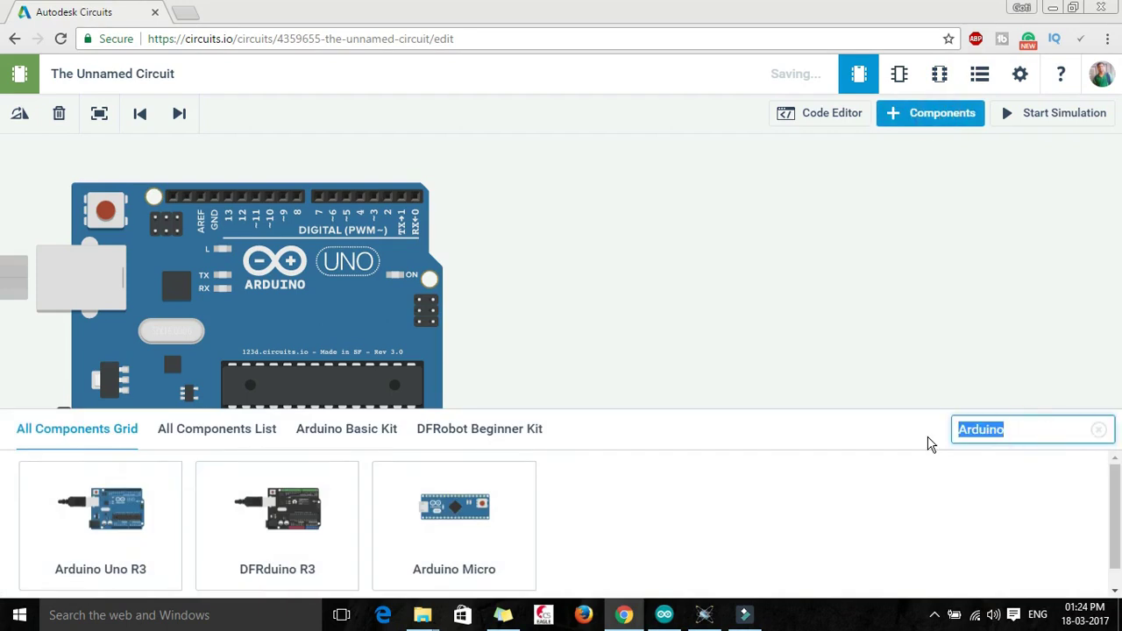
{"action": "type", "text": "lcd"}
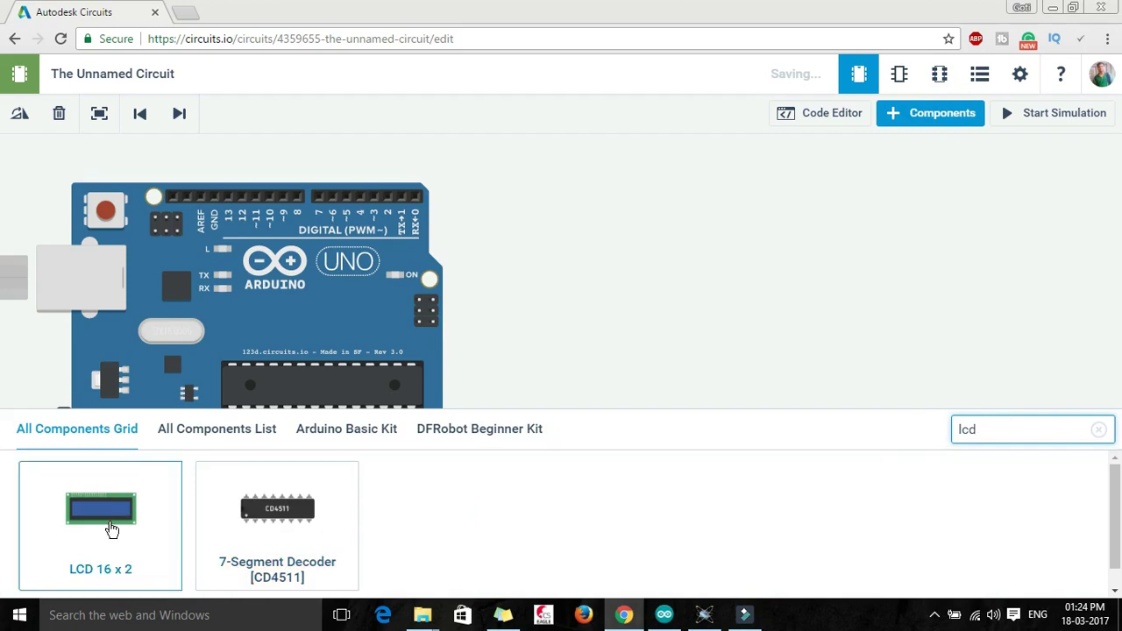
- Place the LCD 16 x 2 on the canvas beside the Arduino
{"action": "left_click", "coordinate": [113, 528]}
{"action": "left_click", "coordinate": [596, 266]}
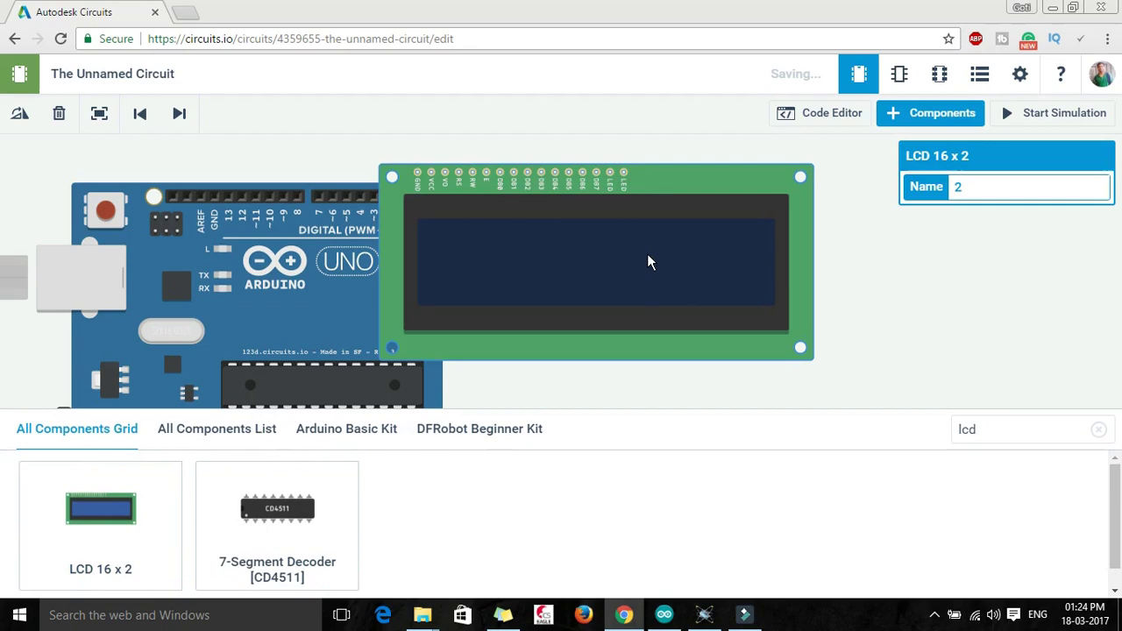
{"action": "left_click_drag", "start_coordinate": [652, 172], "coordinate": [771, 225]}
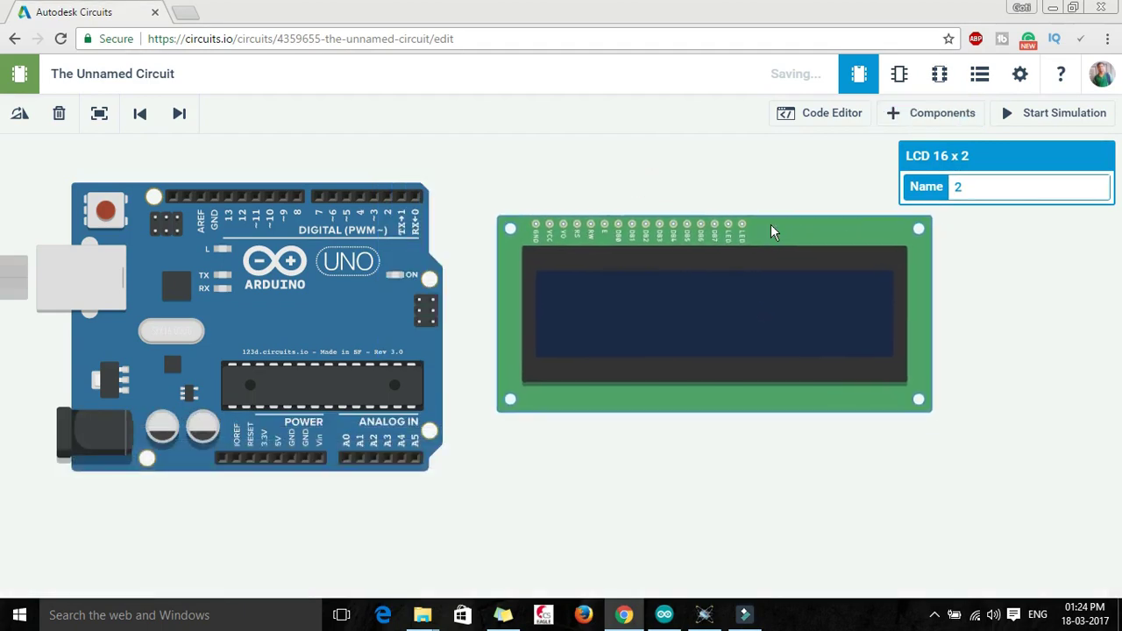
{"action": "left_click", "coordinate": [1002, 321]}
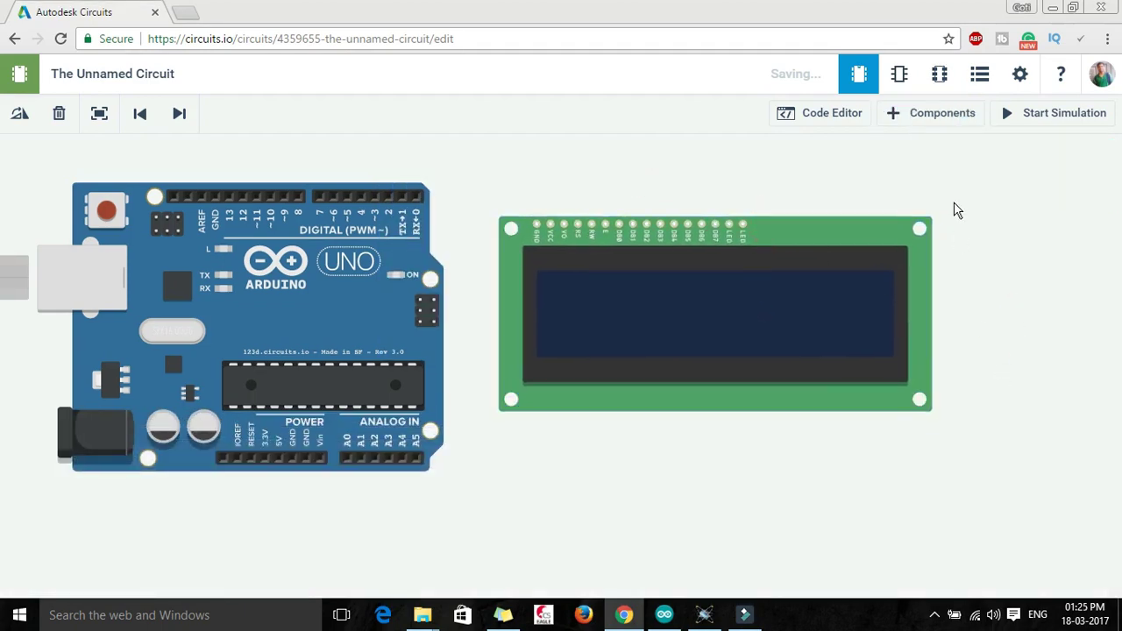
- Search components for 'pot' and place a 10k potentiometer below the Arduino
{"action": "left_click", "coordinate": [930, 115]}
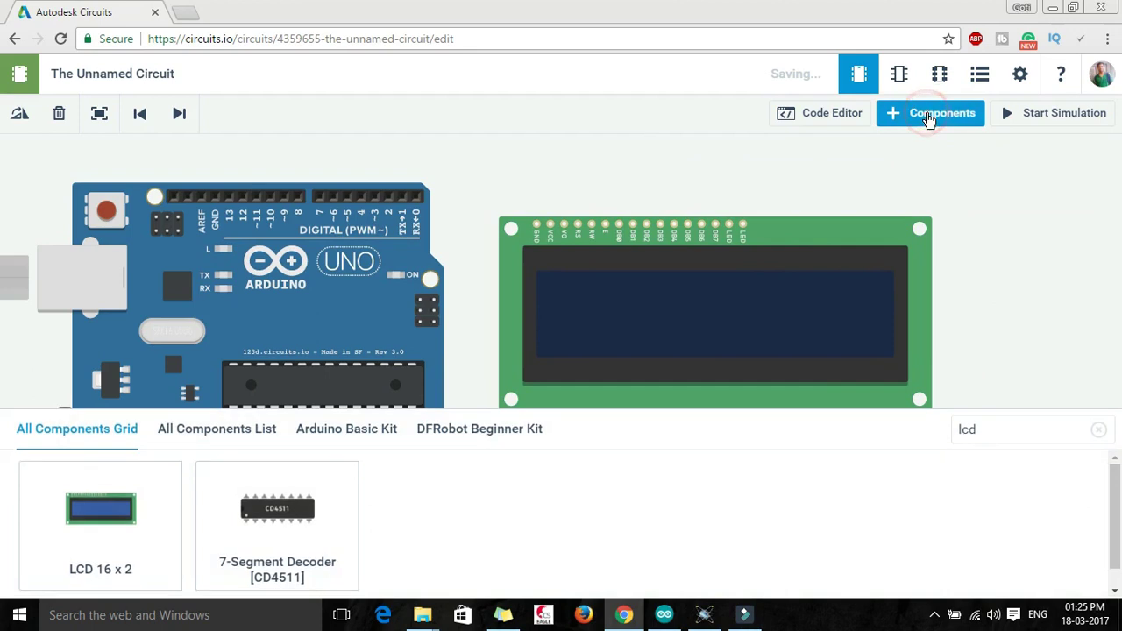
{"action": "double_click", "coordinate": [987, 436]}
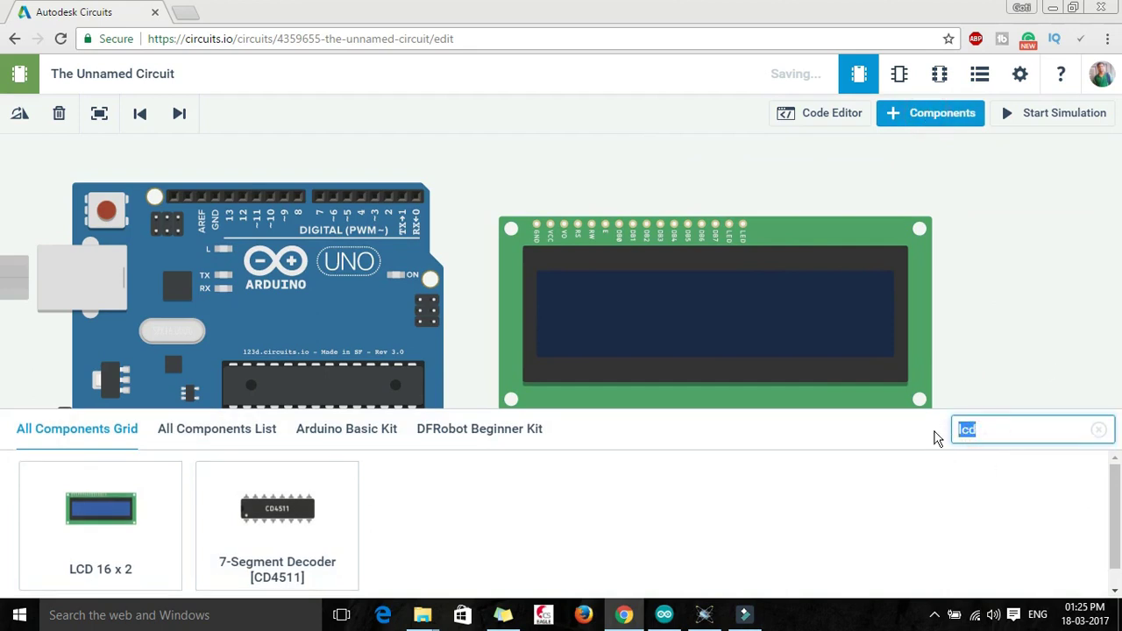
{"action": "key", "text": "BackSpace"}
{"action": "type", "text": "po"}
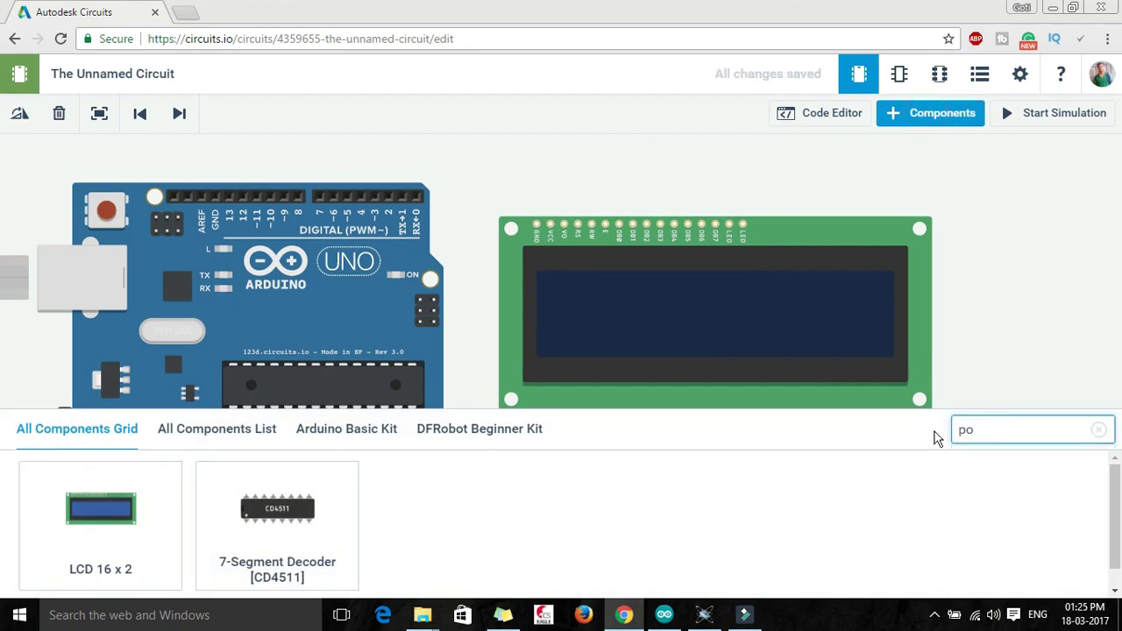
{"action": "type", "text": "t"}
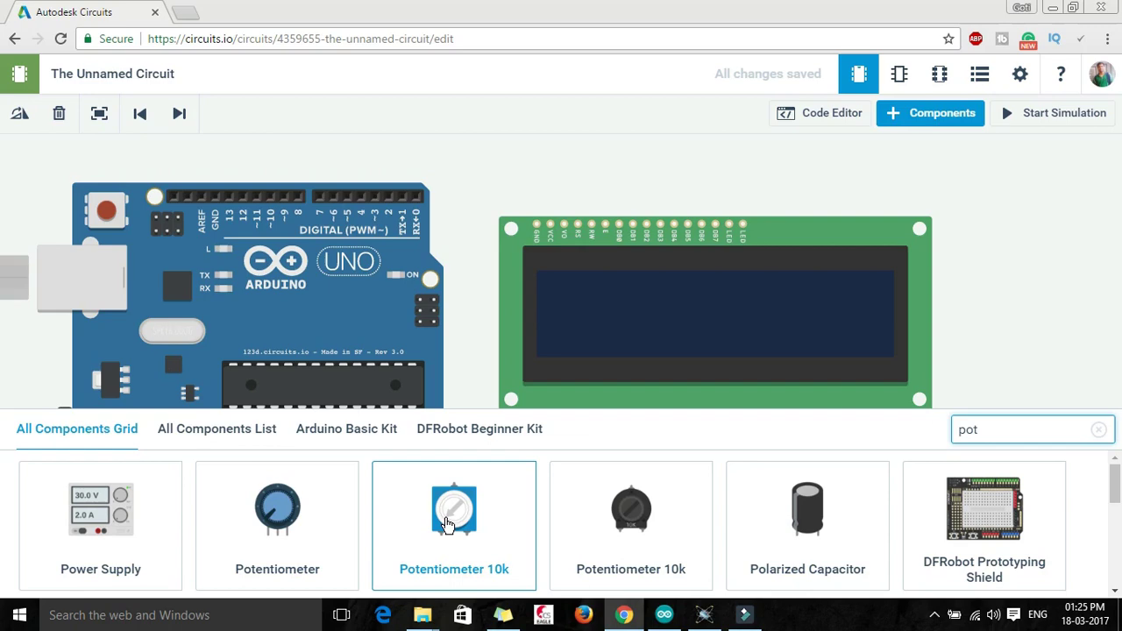
{"action": "mouse_move", "coordinate": [447, 523]}
{"action": "left_mouse_down"}
{"action": "mouse_move", "coordinate": [488, 355]}
{"action": "mouse_move", "coordinate": [501, 509]}
{"action": "mouse_move", "coordinate": [441, 511]}
{"action": "left_mouse_up"}
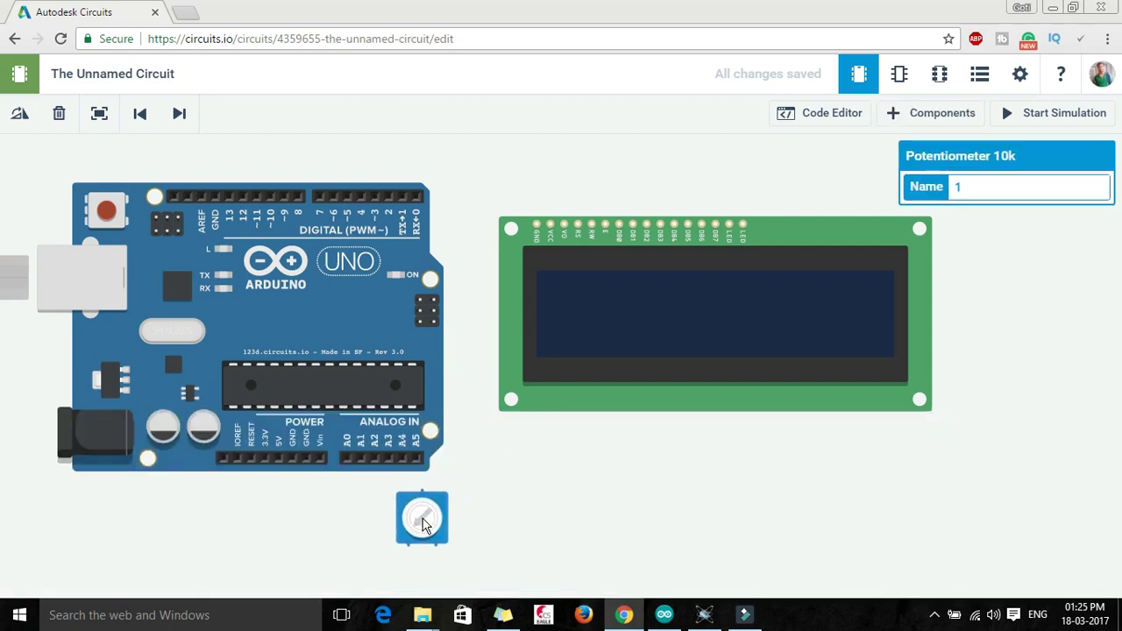
{"action": "left_click", "coordinate": [483, 357]}
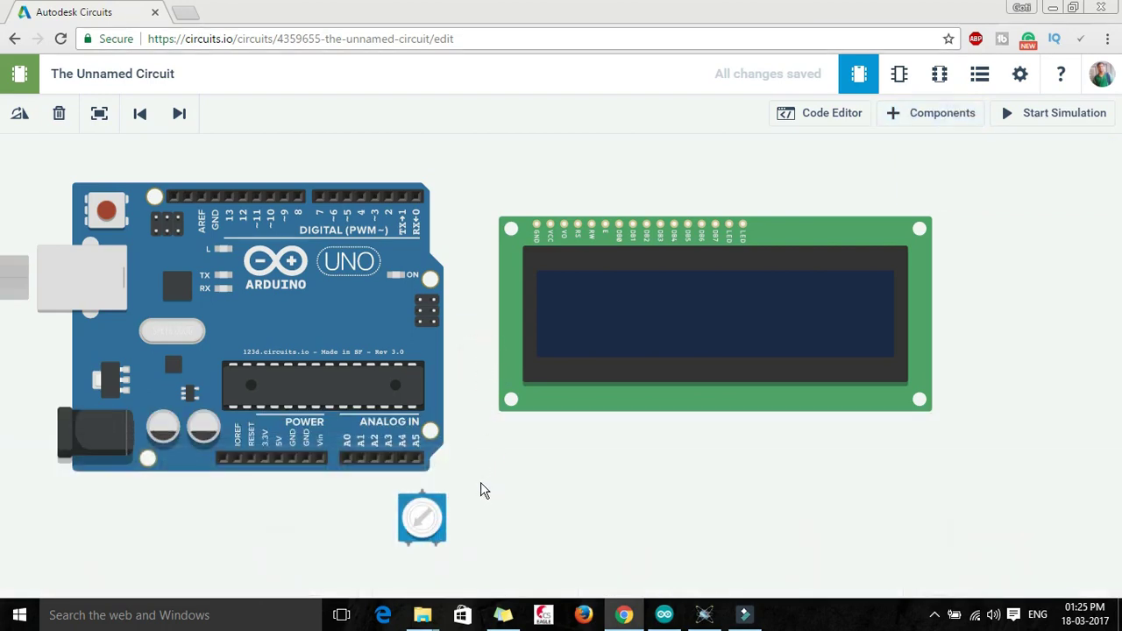
- Rotate the potentiometer three steps and nudge the Arduino into position
{"action": "left_click", "coordinate": [444, 509]}
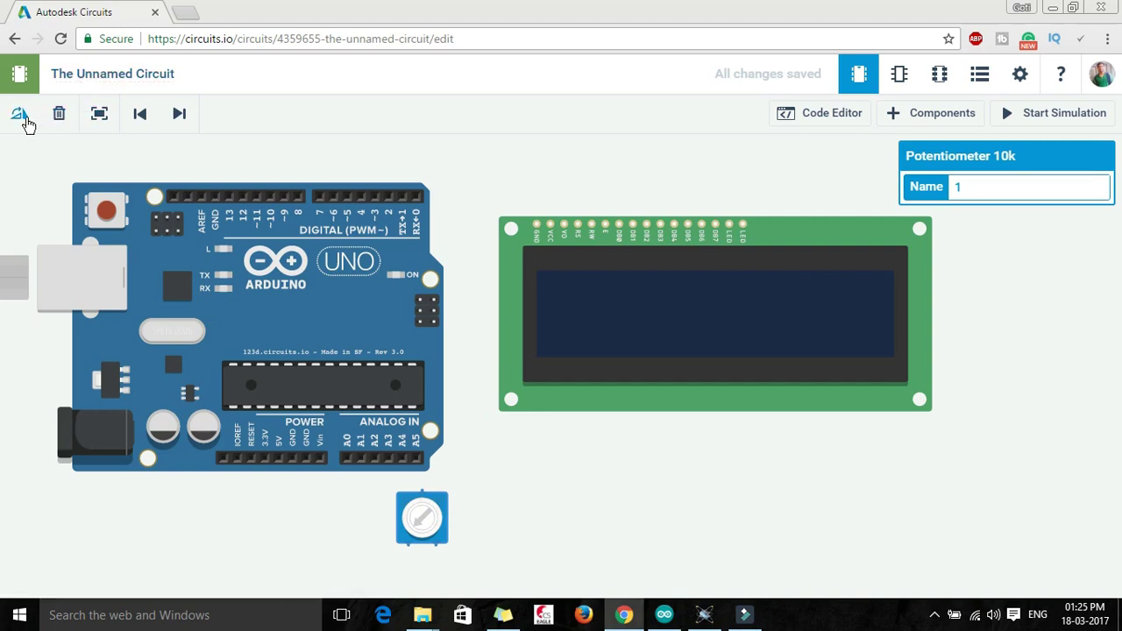
{"action": "left_click", "coordinate": [20, 114]}
{"action": "left_click", "coordinate": [20, 115]}
{"action": "left_click", "coordinate": [20, 115]}
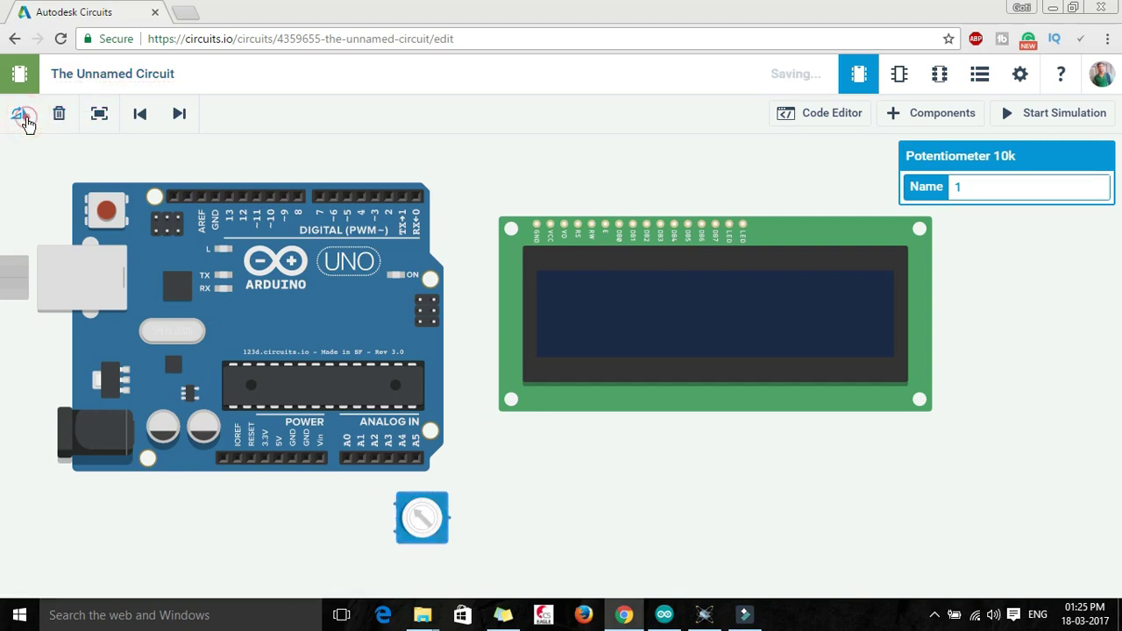
{"action": "left_click", "coordinate": [515, 496]}
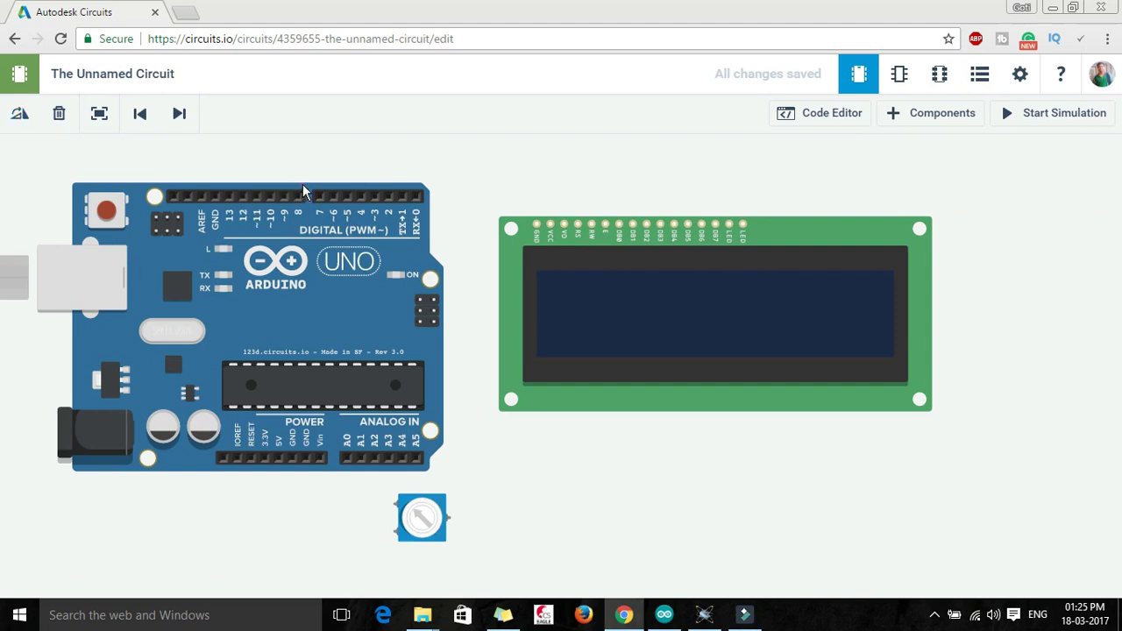
{"action": "mouse_move", "coordinate": [303, 191]}
{"action": "left_mouse_down"}
{"action": "mouse_move", "coordinate": [328, 186]}
{"action": "mouse_move", "coordinate": [312, 186]}
{"action": "left_mouse_up"}
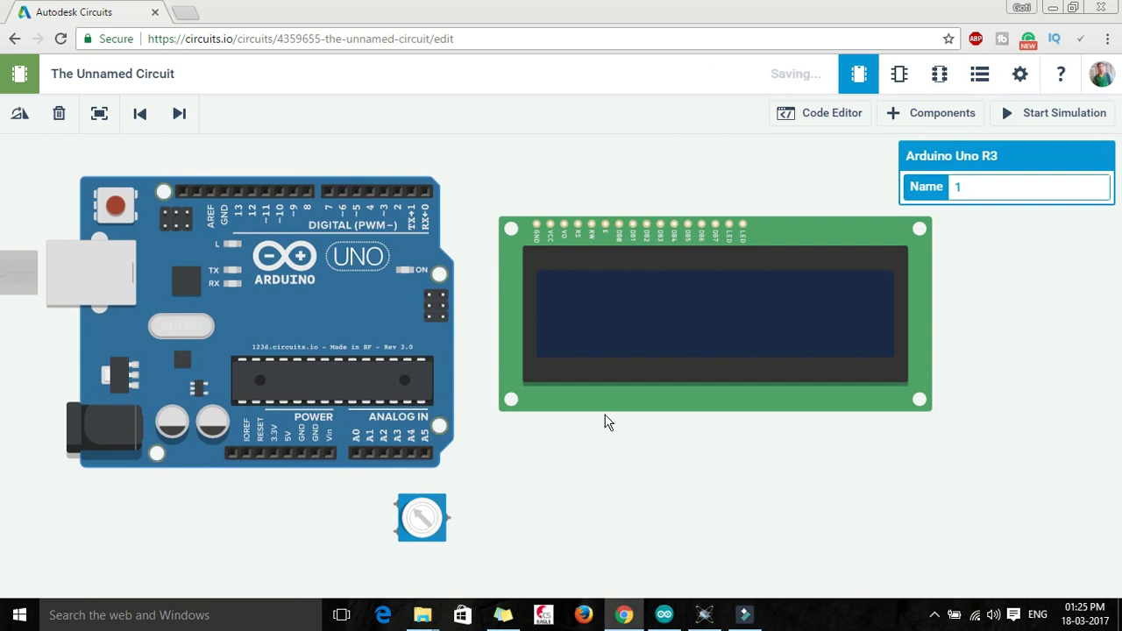
- Zoom in on the LCD header so the GND through LED pin labels are readable
{"action": "left_click", "coordinate": [682, 473]}
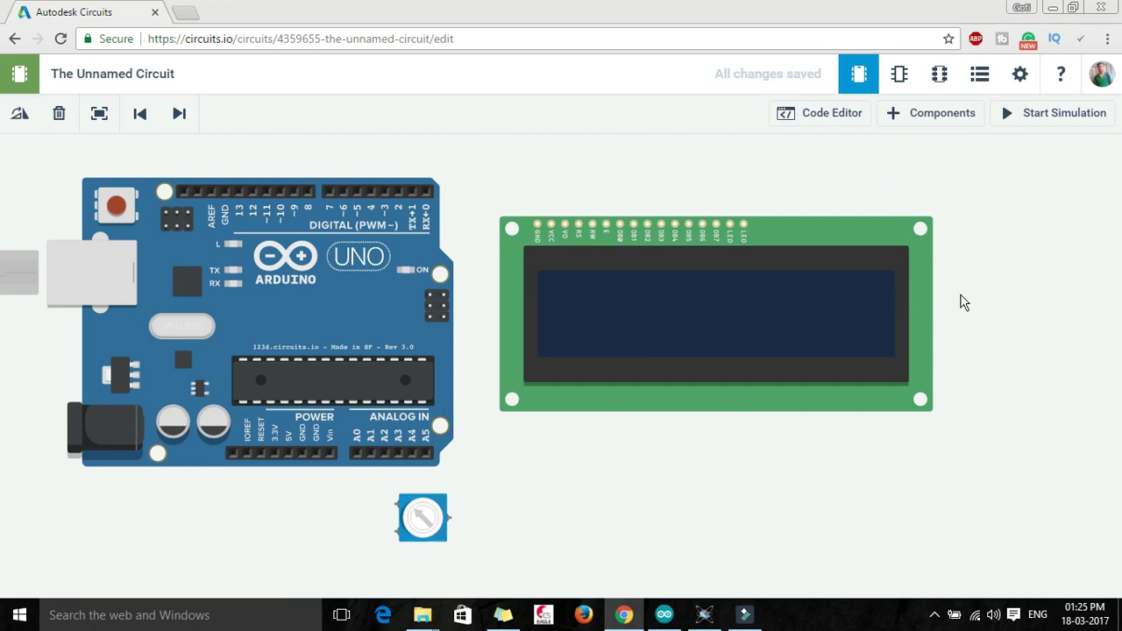
{"action": "scroll", "coordinate": [965, 302], "scroll_direction": "up", "scroll_amount": 5}
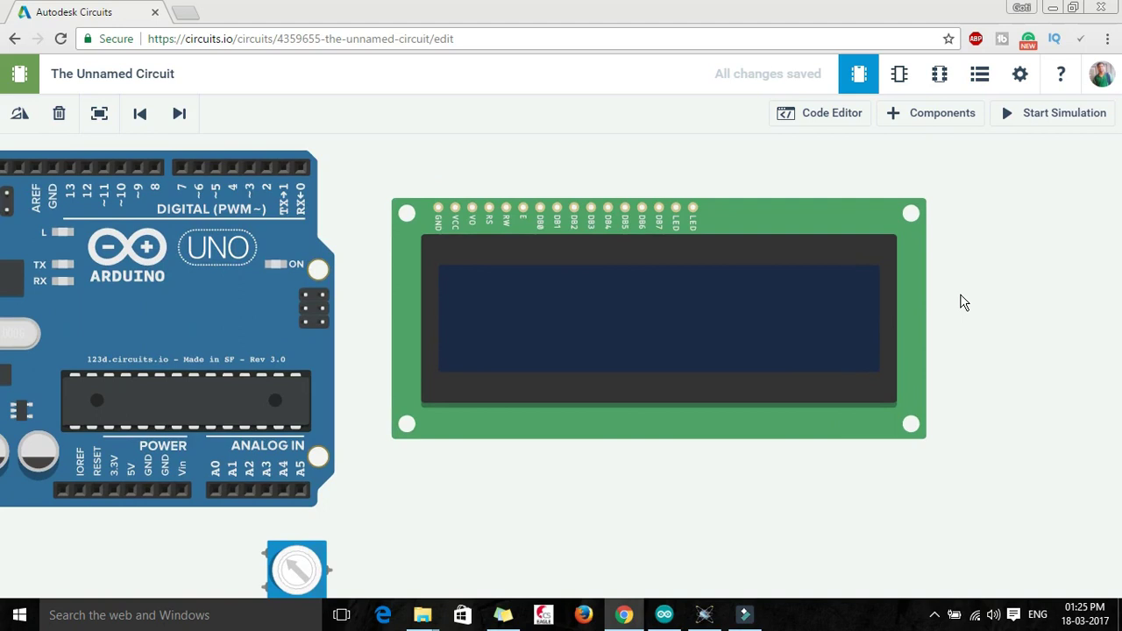
{"action": "scroll", "coordinate": [962, 302], "scroll_direction": "up", "scroll_amount": 1}
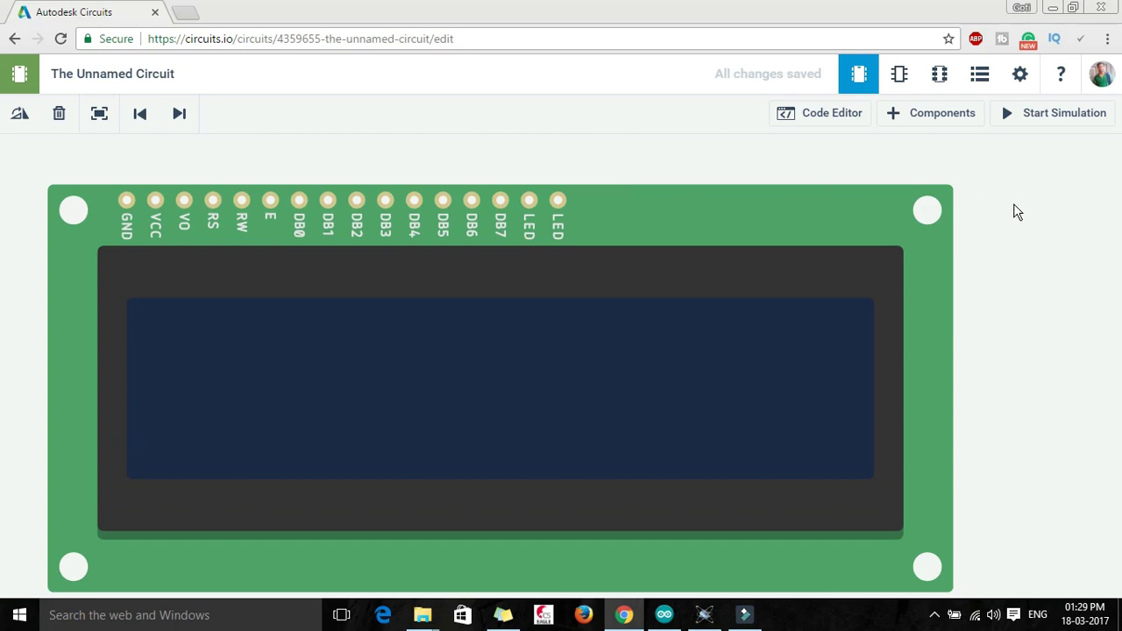
- Wire Arduino GND to potentiometer Terminal 1 and Arduino 5V to Terminal 3
{"action": "scroll", "coordinate": [1015, 213], "scroll_direction": "down", "scroll_amount": 5}
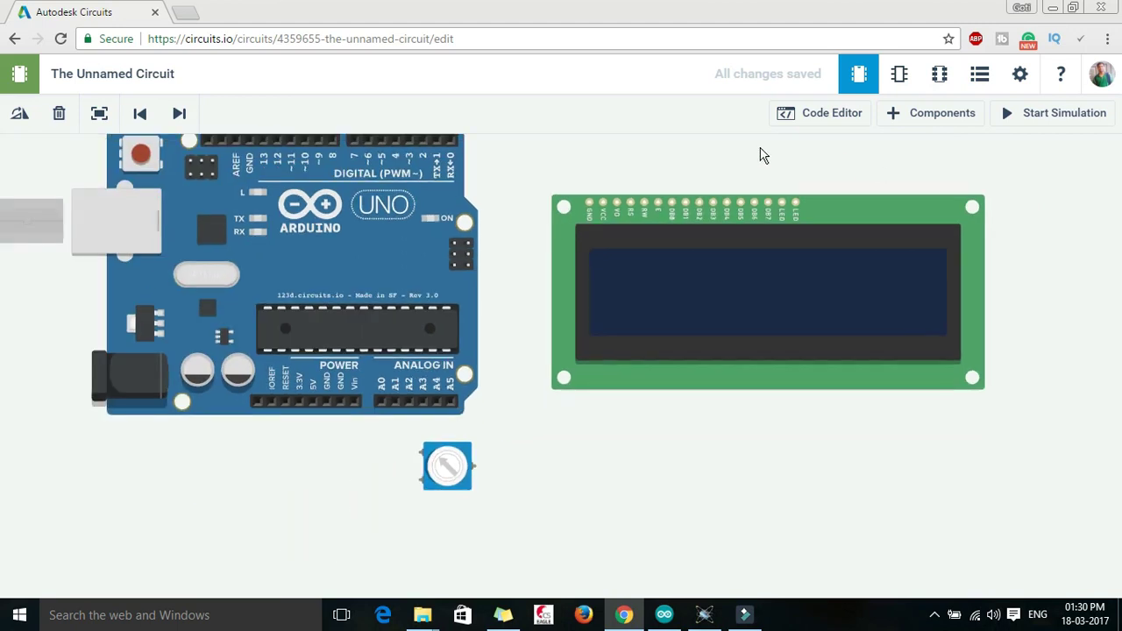
{"action": "left_click_drag", "start_coordinate": [725, 164], "coordinate": [706, 243]}
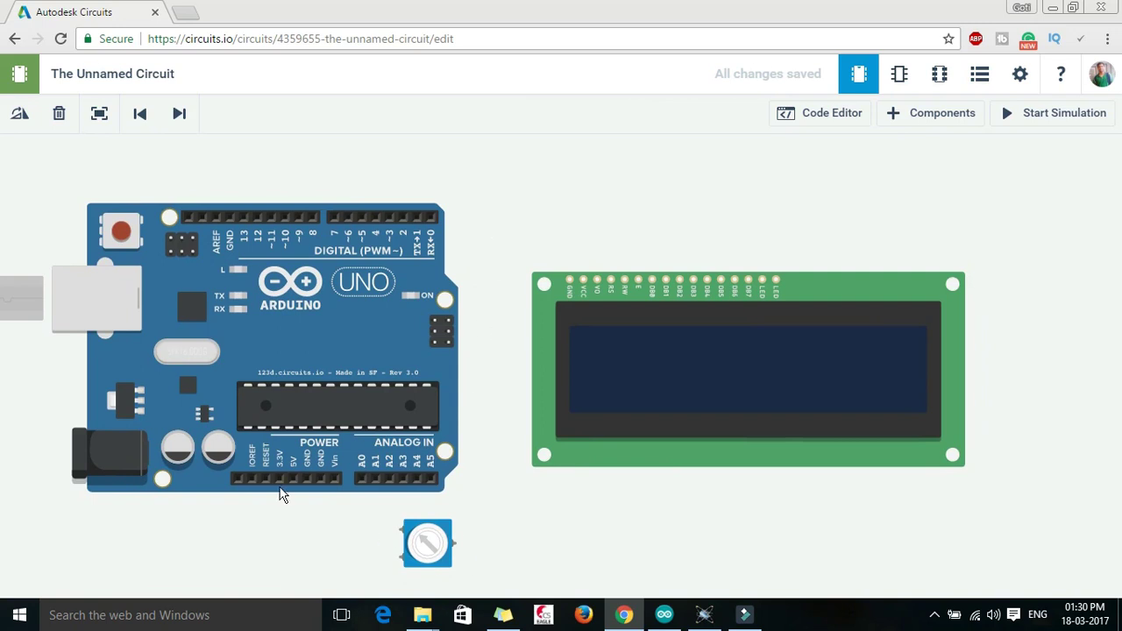
{"action": "left_click", "coordinate": [322, 480]}
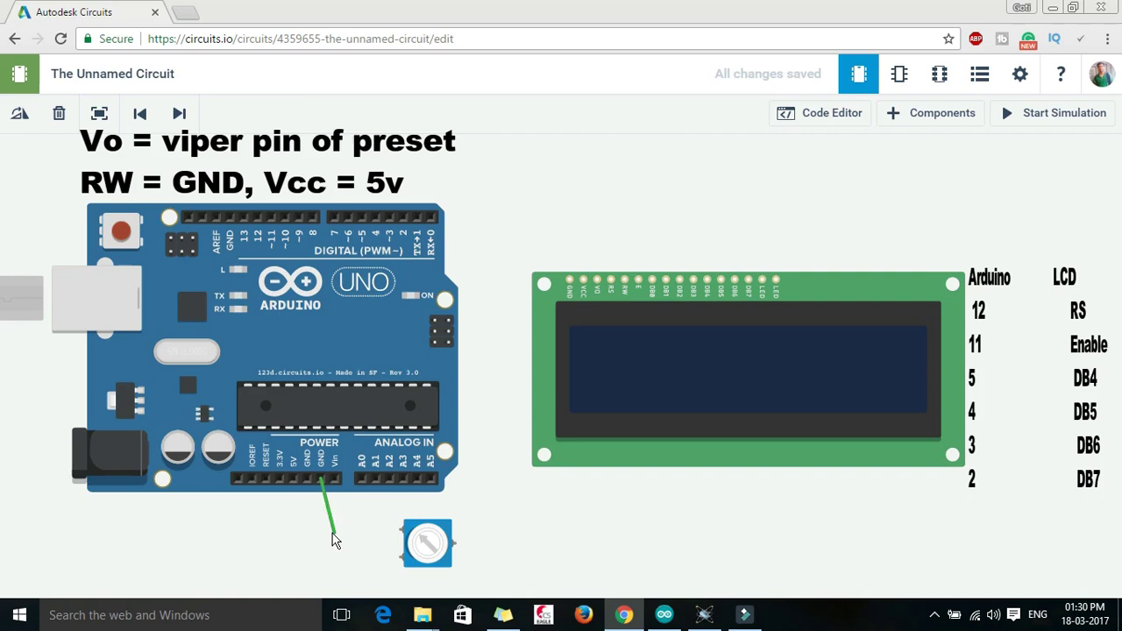
{"action": "left_click", "coordinate": [404, 531]}
{"action": "left_click", "coordinate": [293, 481]}
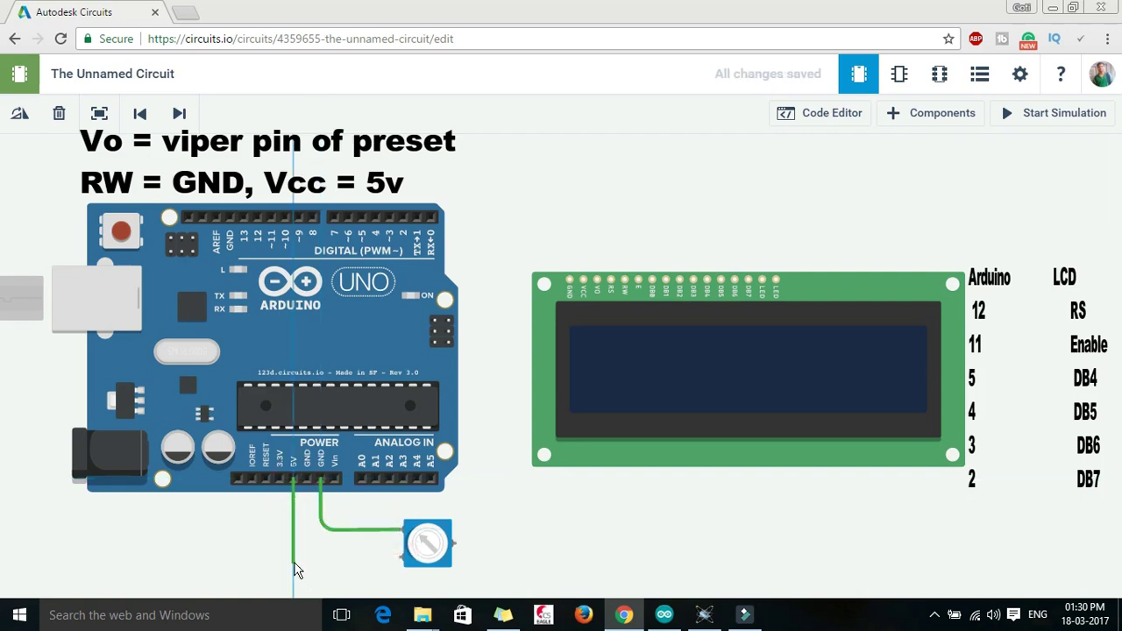
{"action": "left_click", "coordinate": [399, 559]}
- Route a wire from the potentiometer wiper over the board to the LCD Vo pin
{"action": "left_click", "coordinate": [453, 543]}
{"action": "left_click", "coordinate": [498, 543]}
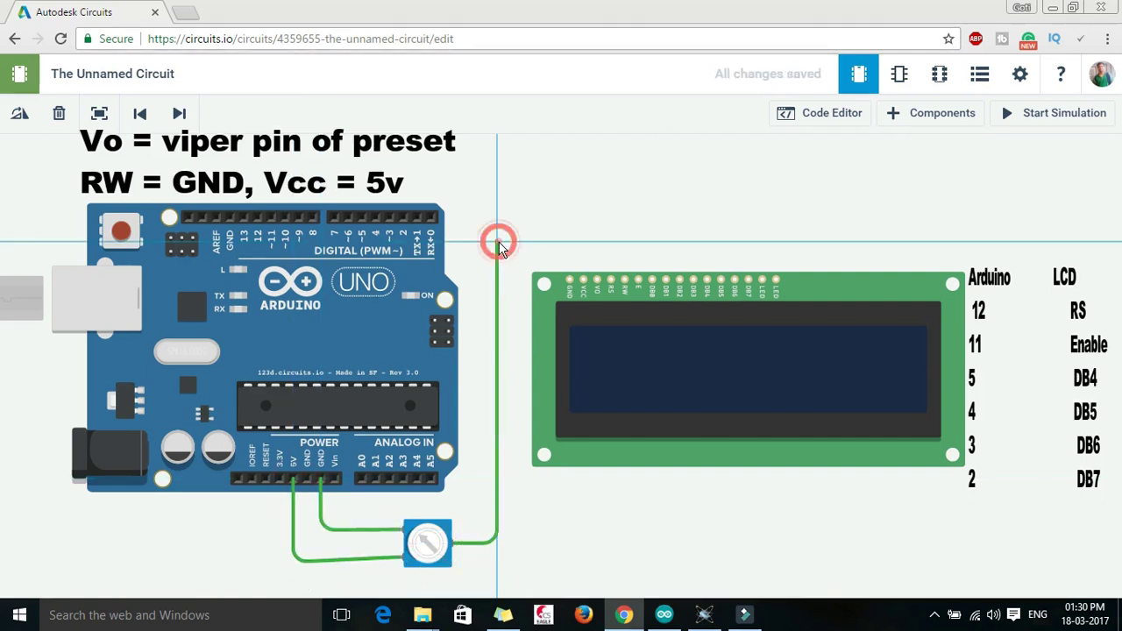
{"action": "left_click", "coordinate": [497, 242]}
{"action": "left_click", "coordinate": [610, 243]}
{"action": "left_click", "coordinate": [611, 281]}
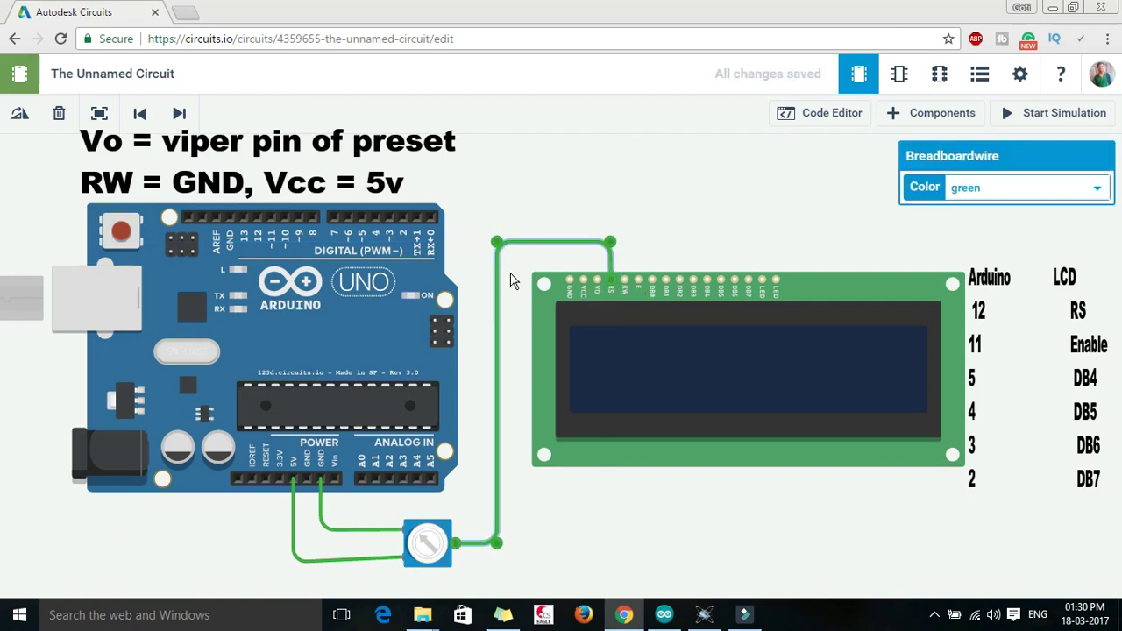
{"action": "key", "text": "Delete"}
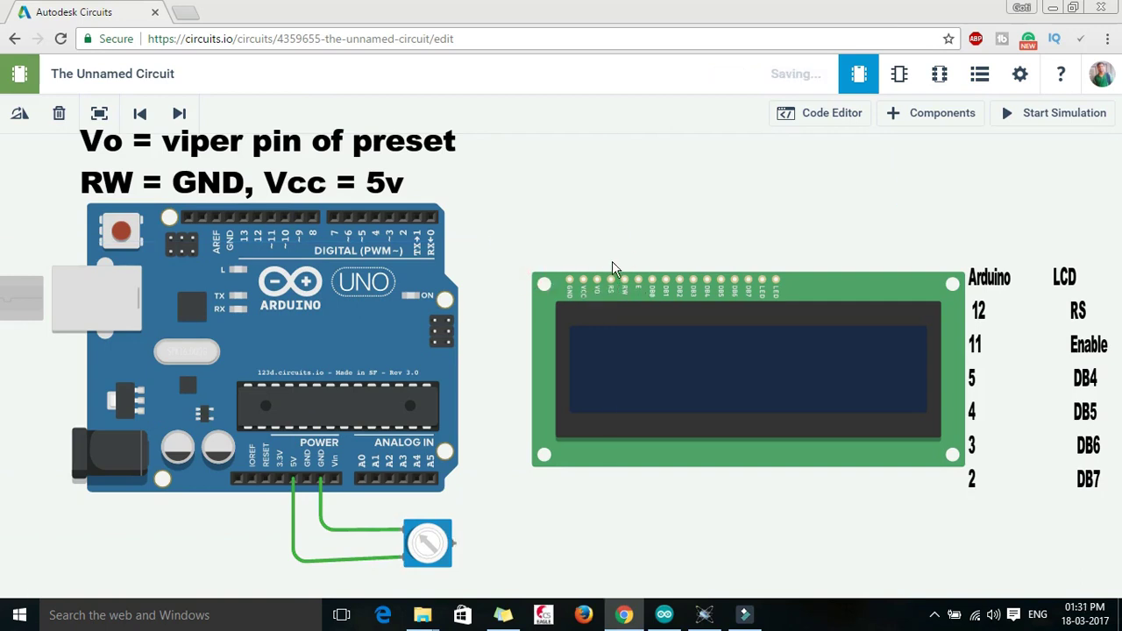
{"action": "left_click", "coordinate": [454, 543]}
{"action": "left_click", "coordinate": [483, 251]}
{"action": "left_click", "coordinate": [598, 251]}
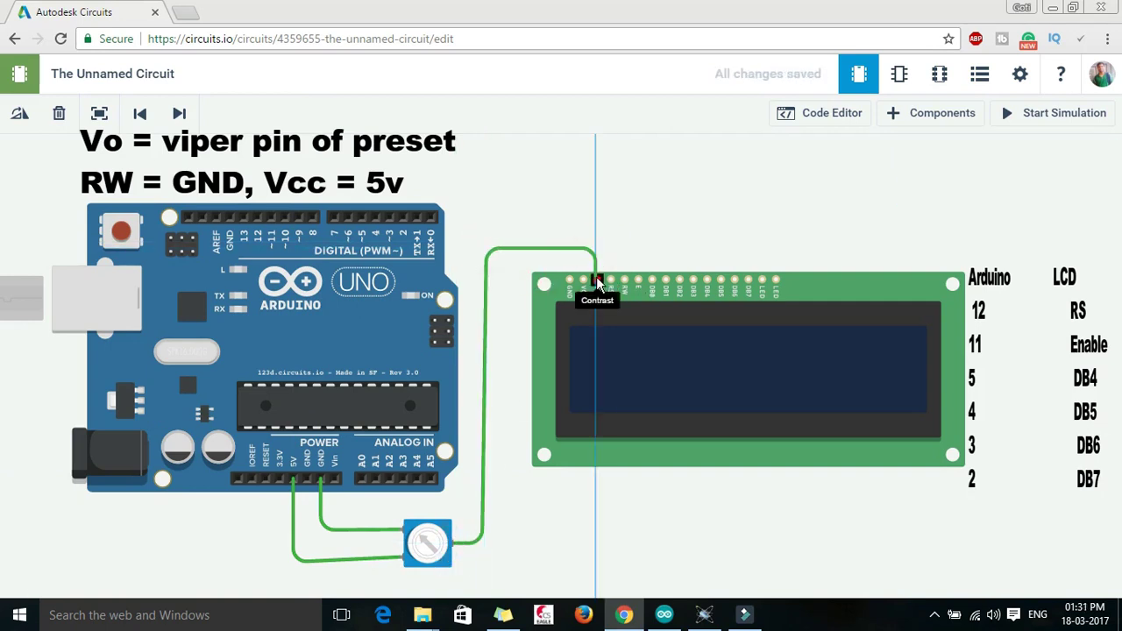
{"action": "left_click", "coordinate": [597, 281]}
- Run a wire from the LCD GND pin around the potentiometer to Arduino GND
{"action": "left_click", "coordinate": [570, 274]}
{"action": "left_click", "coordinate": [569, 266]}
{"action": "left_click", "coordinate": [525, 266]}
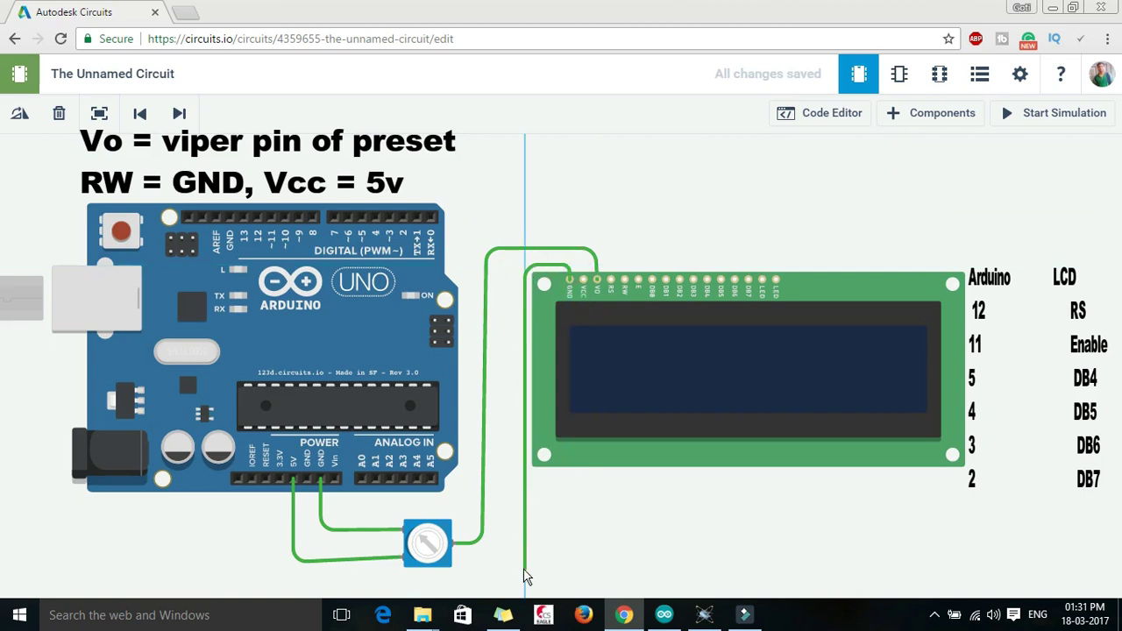
{"action": "left_click", "coordinate": [524, 570]}
{"action": "left_click", "coordinate": [309, 570]}
{"action": "left_click", "coordinate": [306, 481]}
{"action": "left_click", "coordinate": [1042, 189]}
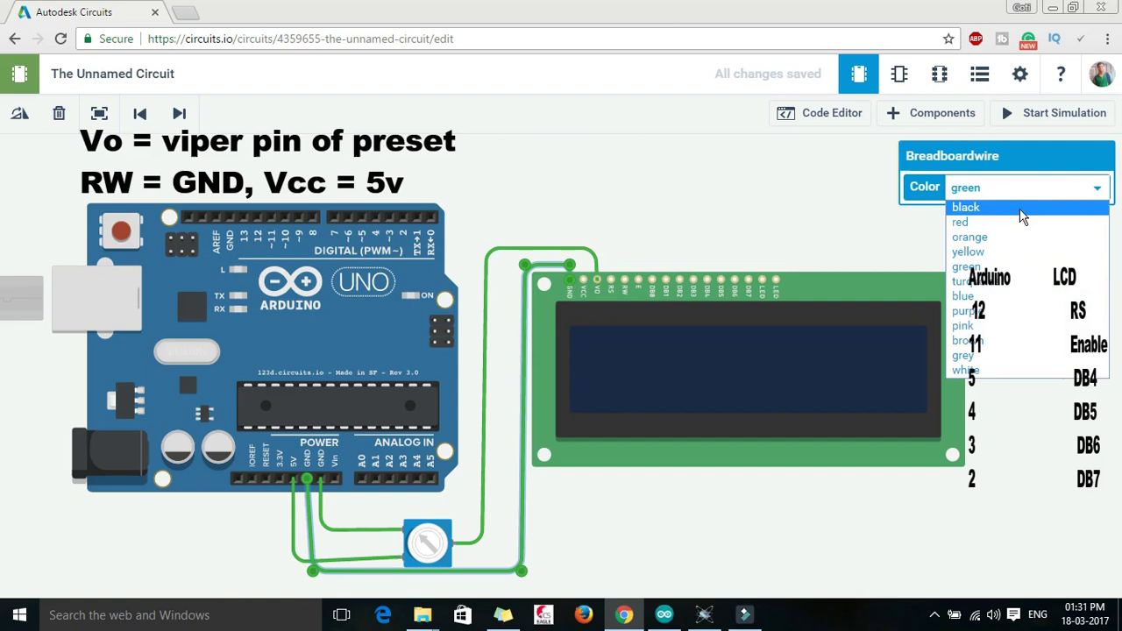
- Make the LCD ground wire black, then add a red wire from LCD VCC to potentiometer Terminal 3
{"action": "left_click", "coordinate": [1022, 217]}
{"action": "left_click", "coordinate": [892, 246]}
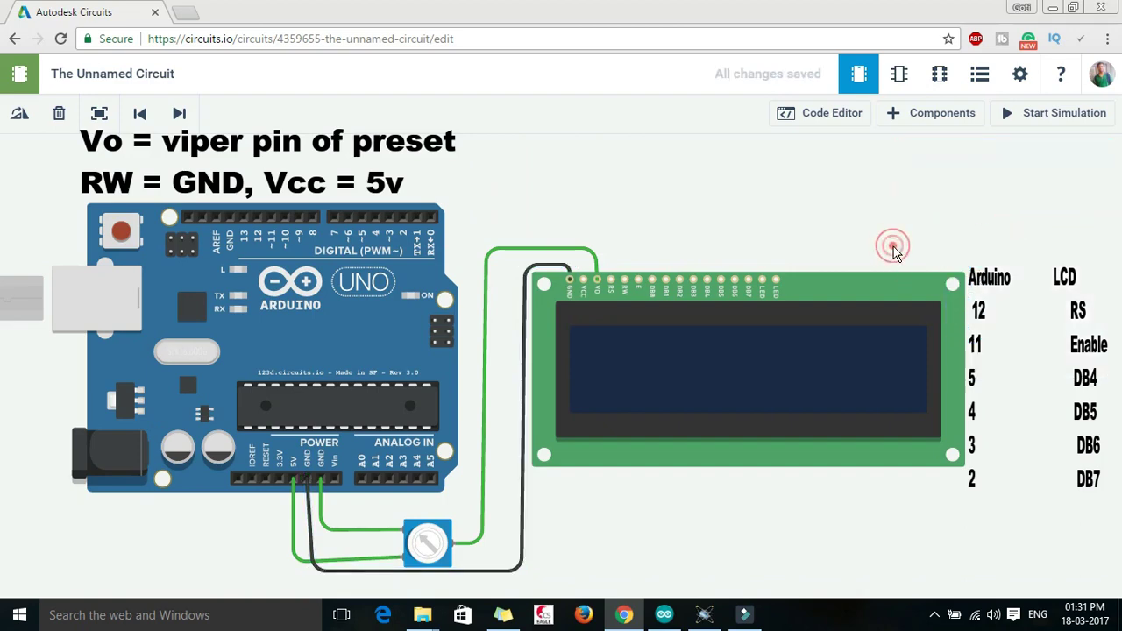
{"action": "left_click", "coordinate": [584, 281]}
{"action": "left_click", "coordinate": [517, 265]}
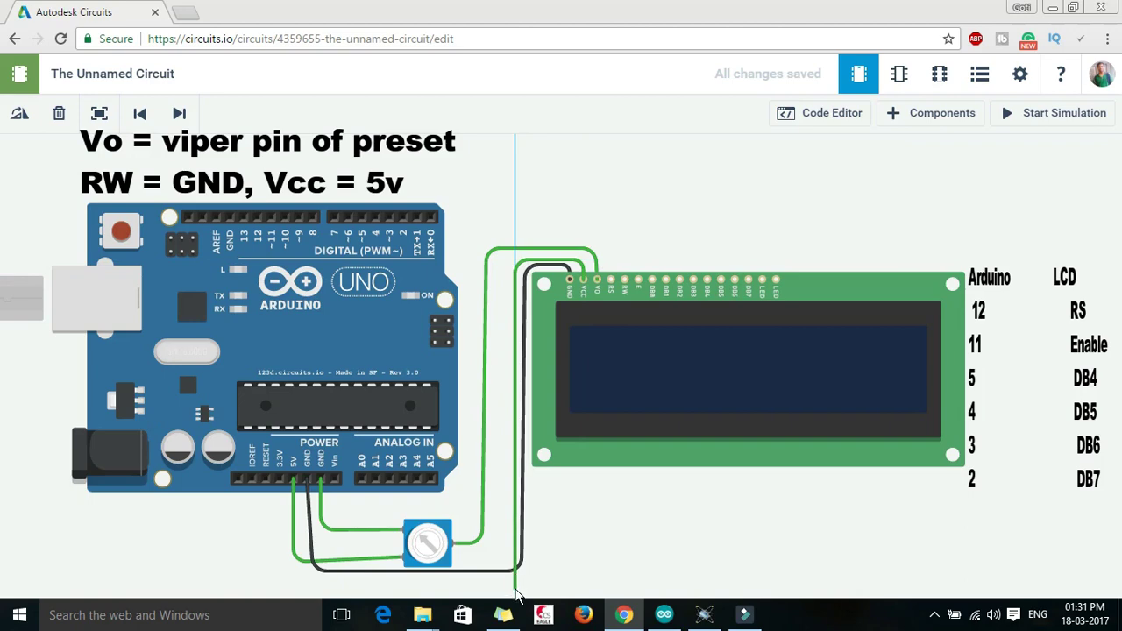
{"action": "left_click", "coordinate": [515, 587]}
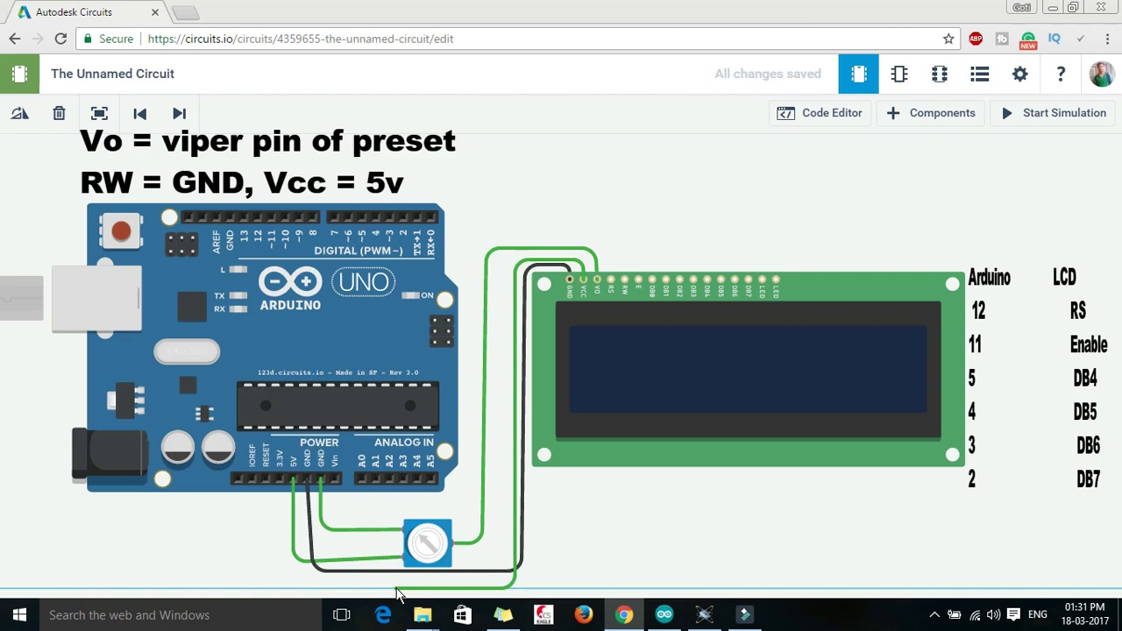
{"action": "left_click", "coordinate": [396, 587]}
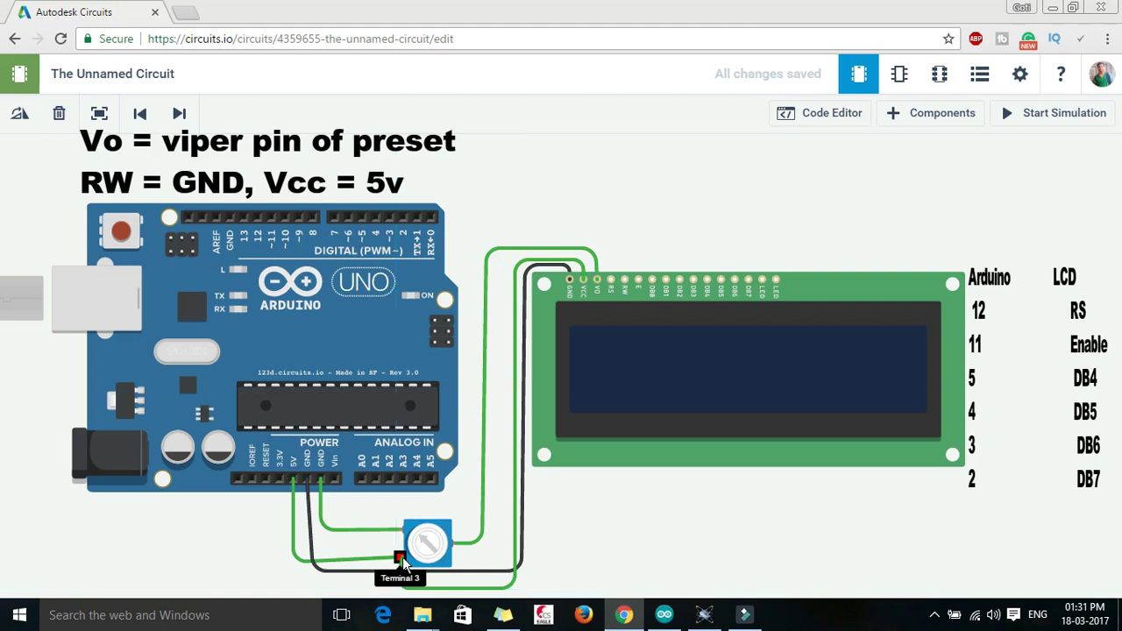
{"action": "left_click", "coordinate": [399, 558]}
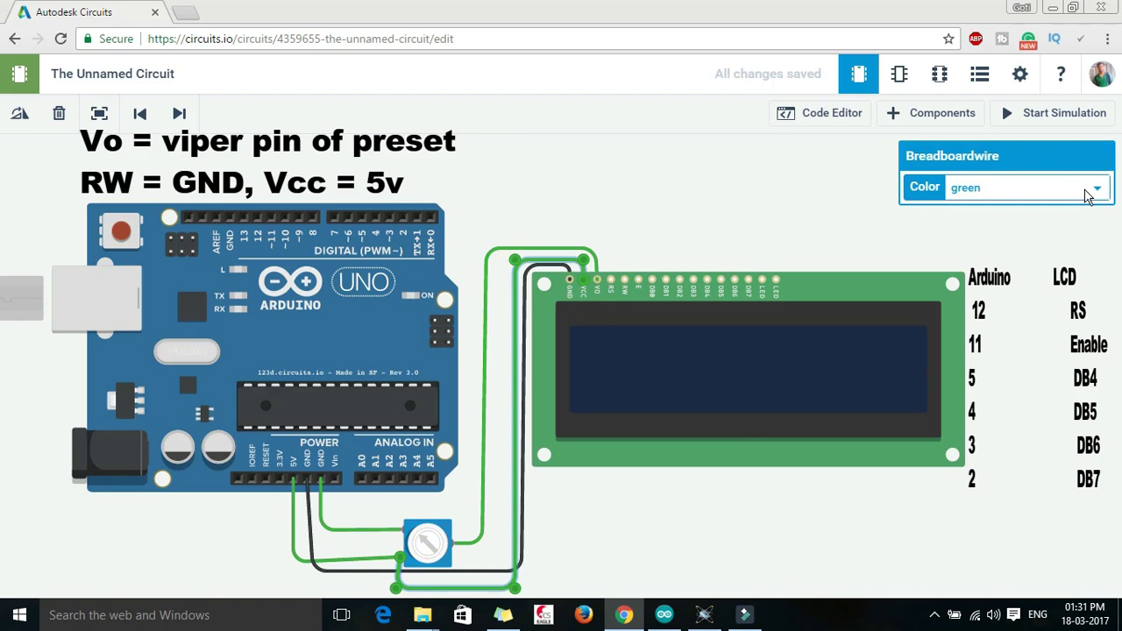
{"action": "left_click", "coordinate": [1088, 197]}
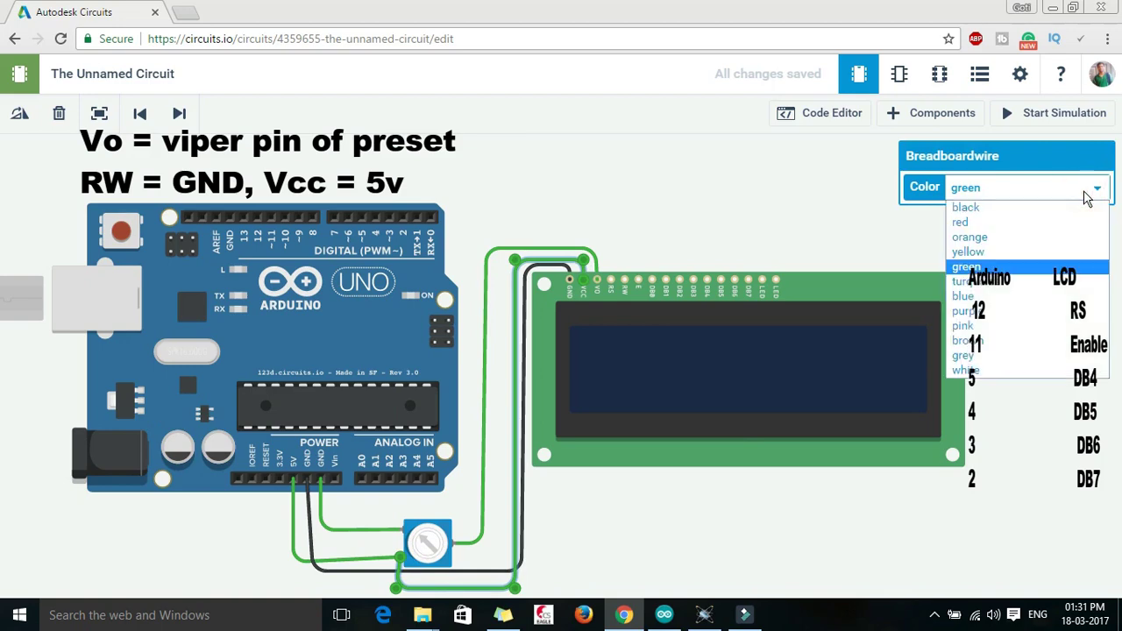
{"action": "left_click", "coordinate": [1022, 223]}
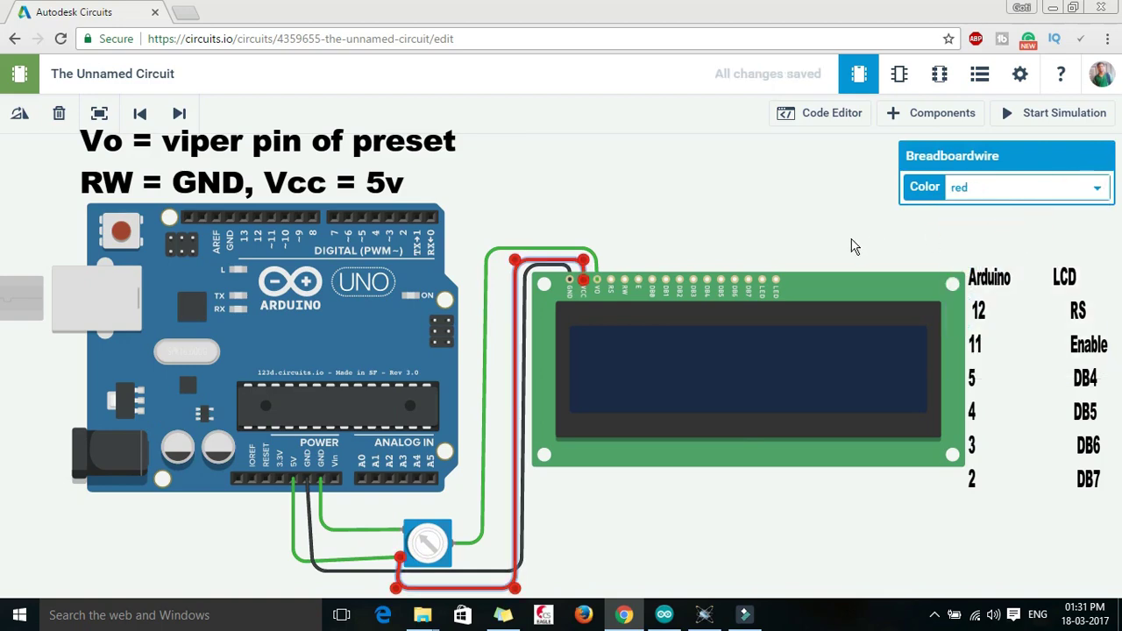
{"action": "left_click", "coordinate": [855, 246]}
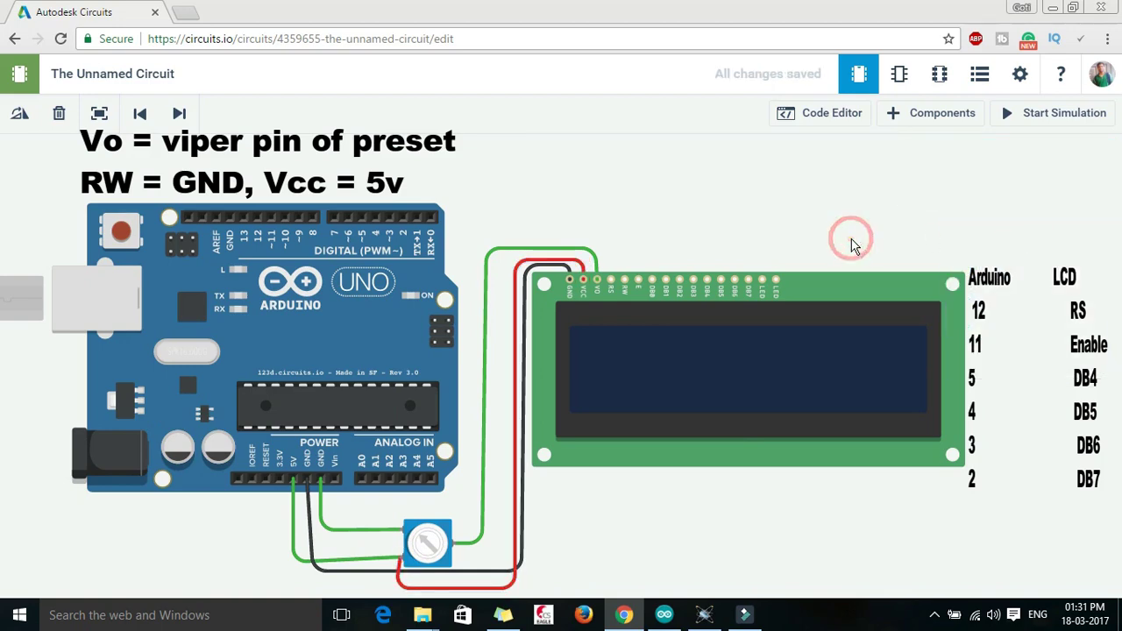
- Ground the LCD RW pin with a black wire to the LCD GND pin
{"action": "left_click", "coordinate": [625, 280]}
{"action": "left_click", "coordinate": [623, 233]}
{"action": "left_click", "coordinate": [557, 233]}
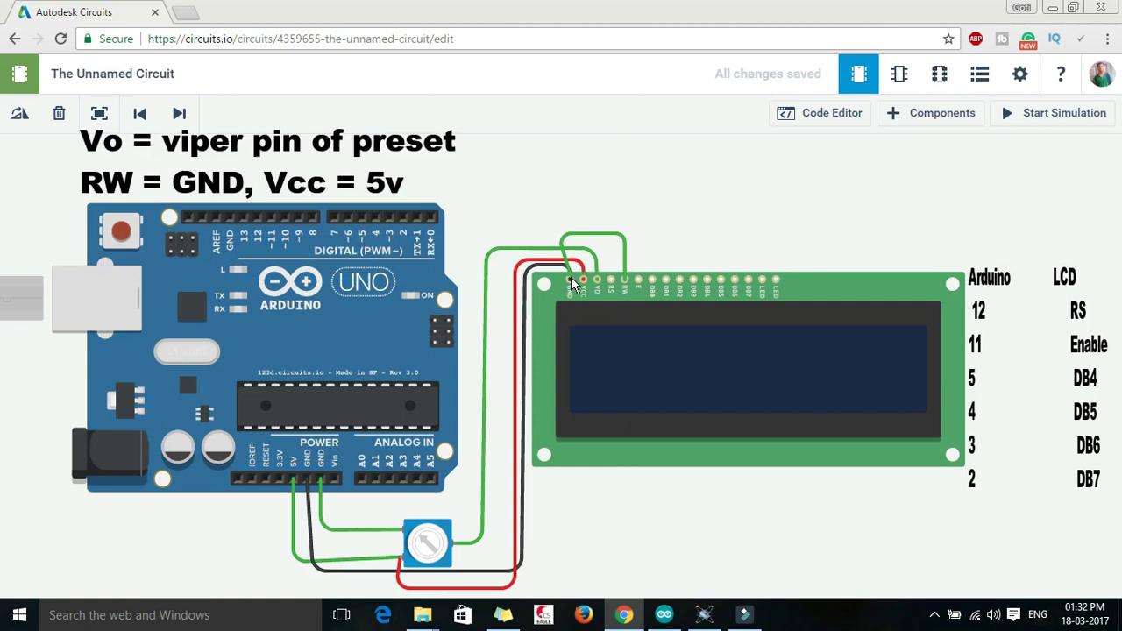
{"action": "left_click", "coordinate": [570, 280]}
{"action": "left_click", "coordinate": [1026, 187]}
{"action": "left_click", "coordinate": [965, 224]}
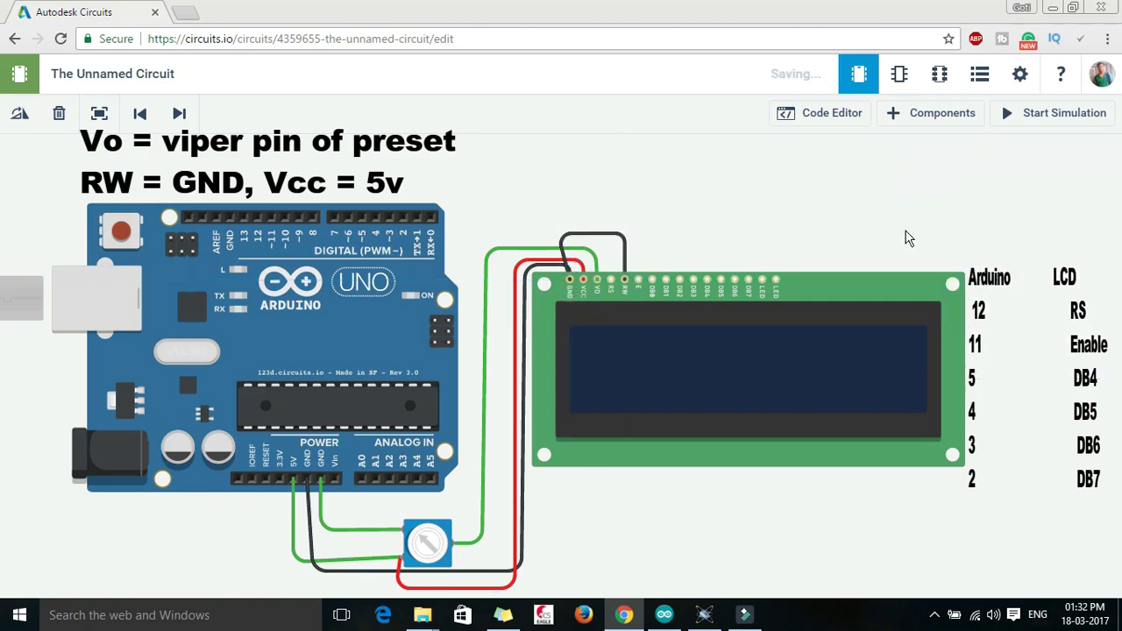
- Connect LCD RS to Arduino pin 12 and Arduino pin 11 to LCD E
{"action": "left_click", "coordinate": [611, 280]}
{"action": "left_click", "coordinate": [611, 162]}
{"action": "left_click", "coordinate": [259, 162]}
{"action": "left_click", "coordinate": [259, 216]}
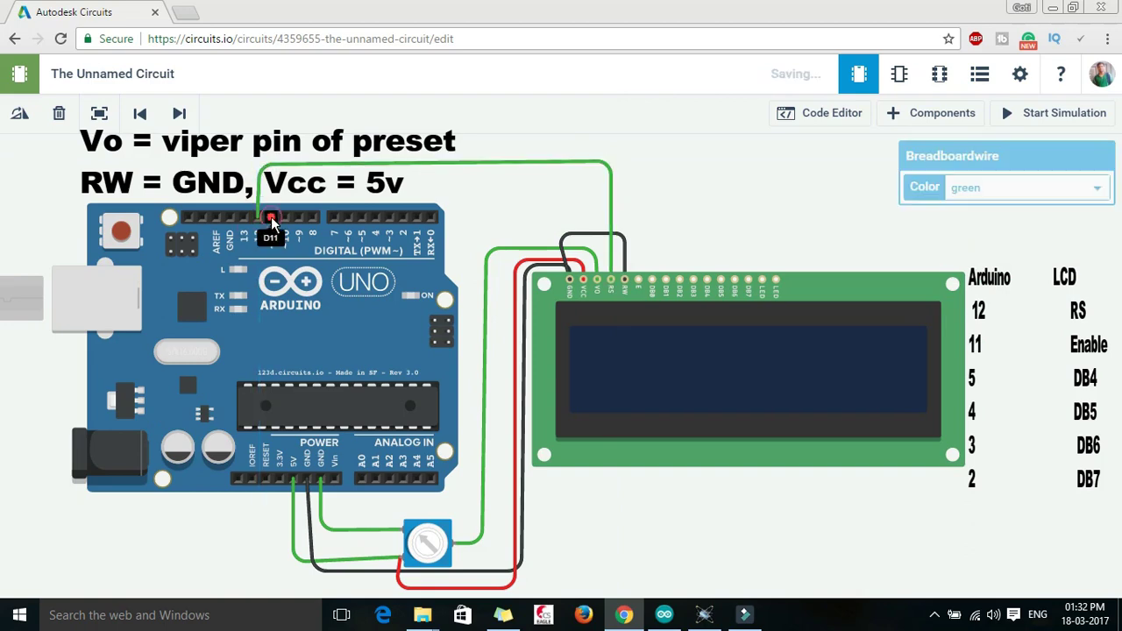
{"action": "left_click", "coordinate": [272, 217]}
{"action": "left_click", "coordinate": [635, 182]}
{"action": "left_click", "coordinate": [638, 281]}
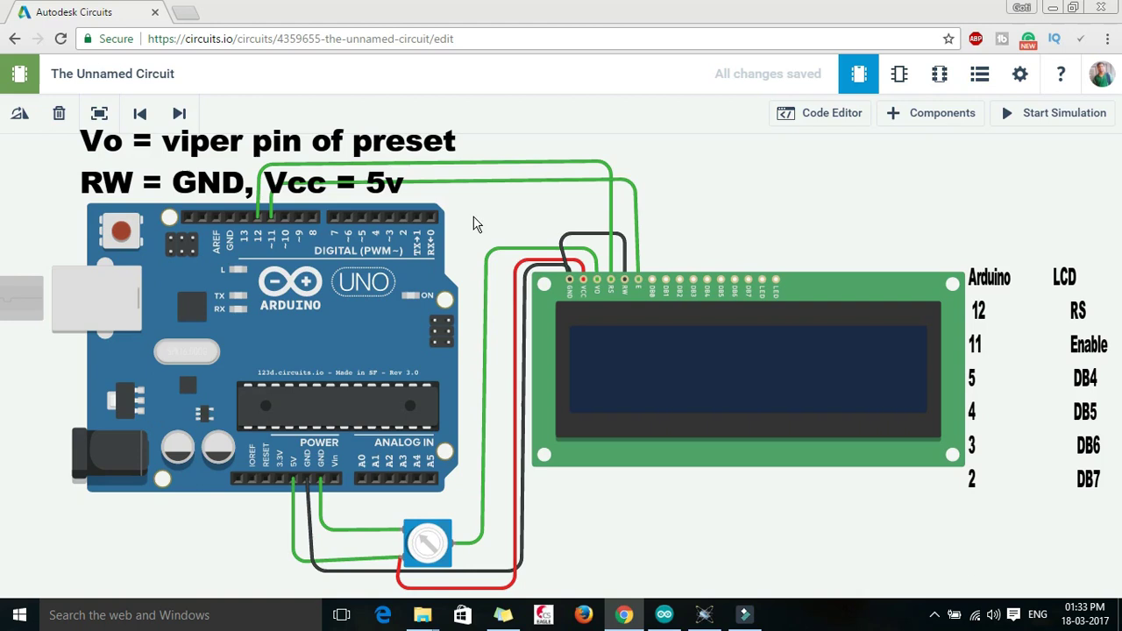
- Wire Arduino pin 5 to LCD DB4 and pin 4 to DB5
{"action": "left_click", "coordinate": [363, 221]}
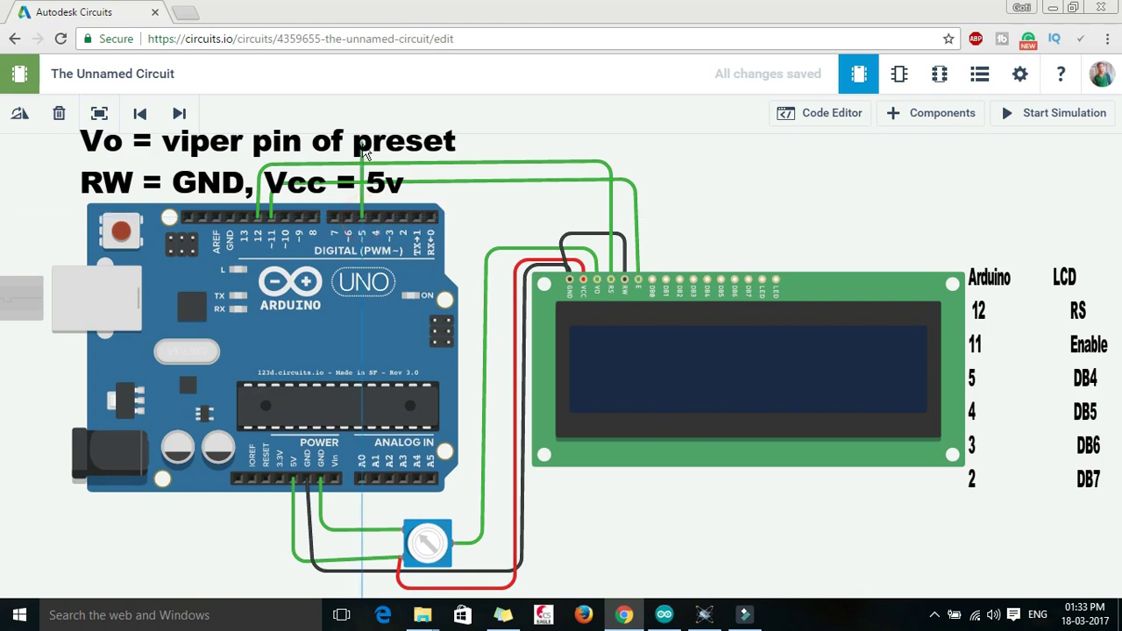
{"action": "left_click", "coordinate": [363, 145]}
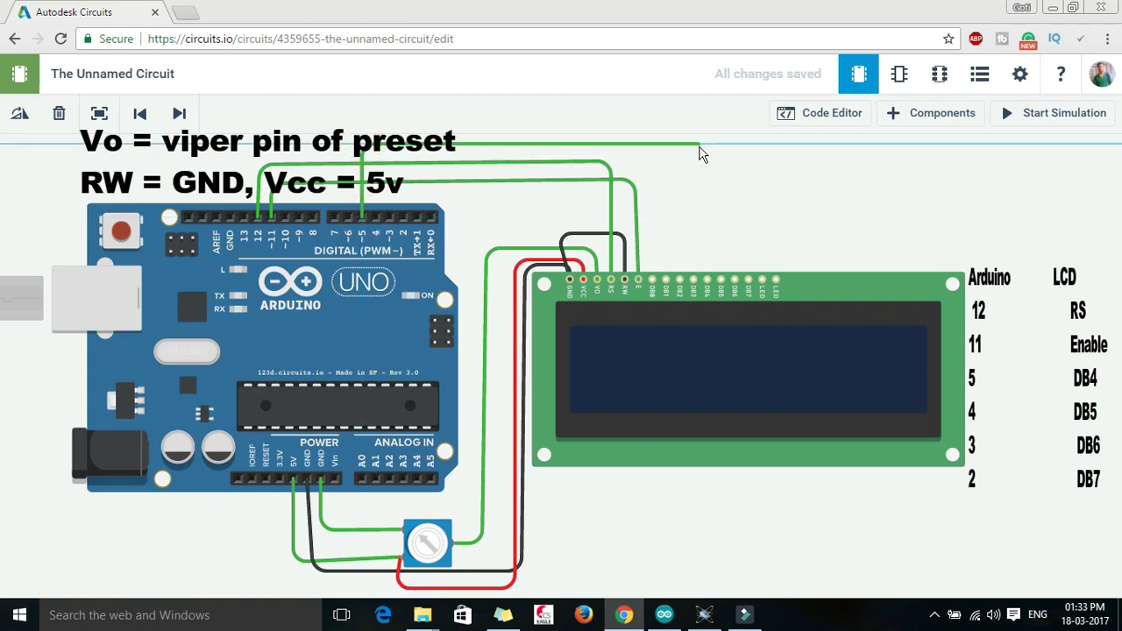
{"action": "left_click", "coordinate": [703, 148]}
{"action": "left_click", "coordinate": [707, 279]}
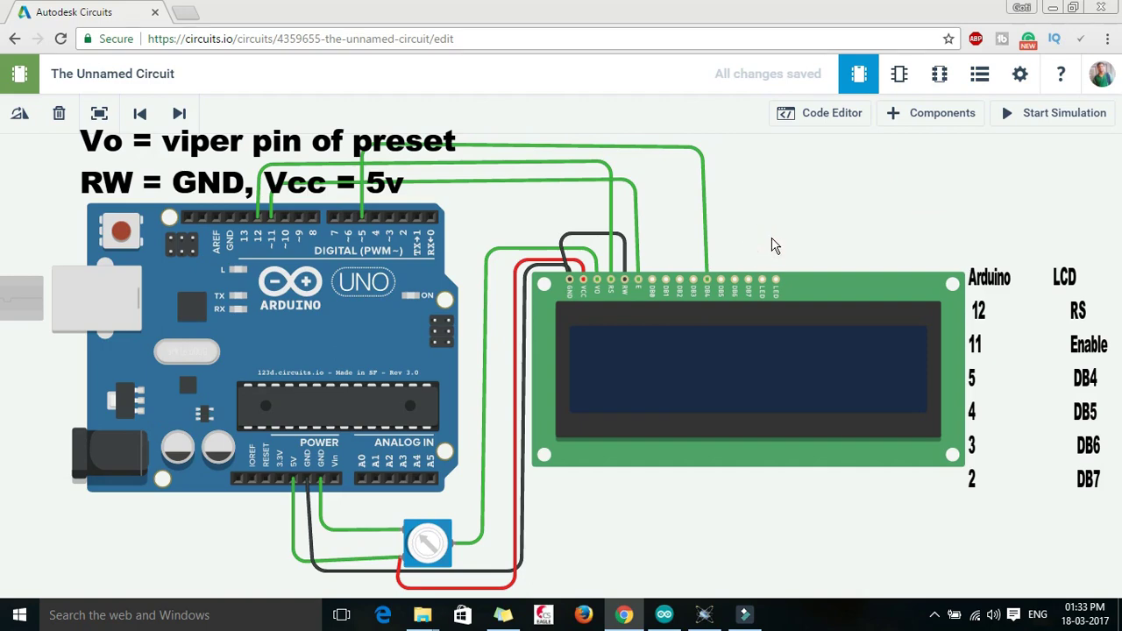
{"action": "scroll", "coordinate": [772, 243], "scroll_direction": "down", "scroll_amount": 2}
{"action": "left_click", "coordinate": [419, 289]}
{"action": "left_click", "coordinate": [421, 202]}
{"action": "left_click", "coordinate": [704, 200]}
{"action": "left_click", "coordinate": [699, 342]}
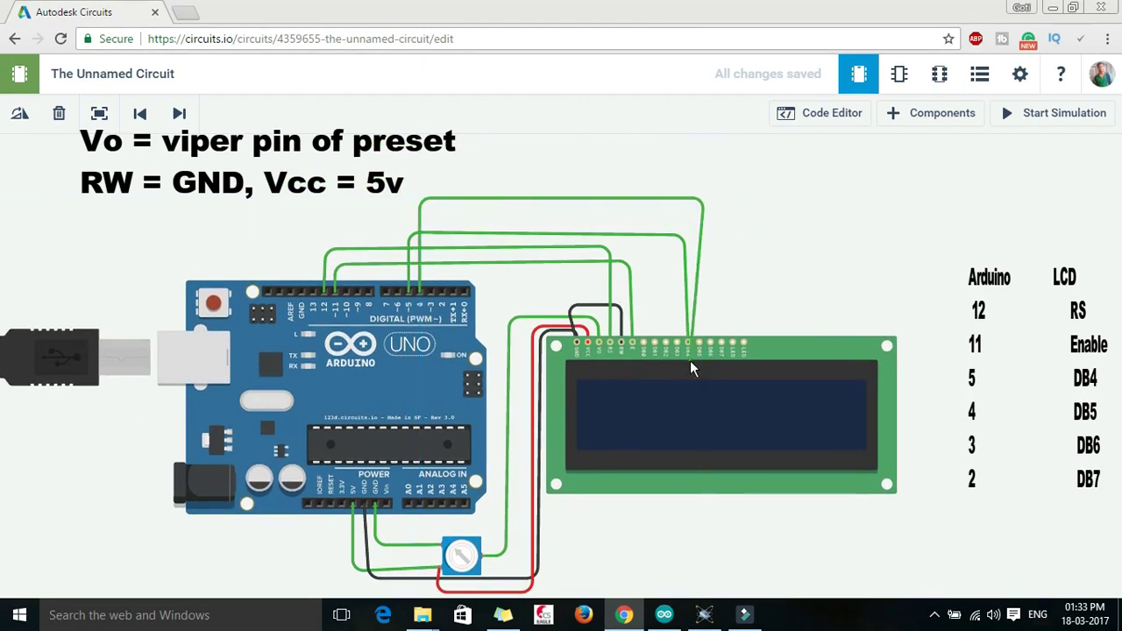
- Wire LCD DB6 to Arduino pin 3 and pin 2 to LCD DB7
{"action": "left_click", "coordinate": [709, 342]}
{"action": "left_click", "coordinate": [714, 167]}
{"action": "left_click", "coordinate": [438, 183]}
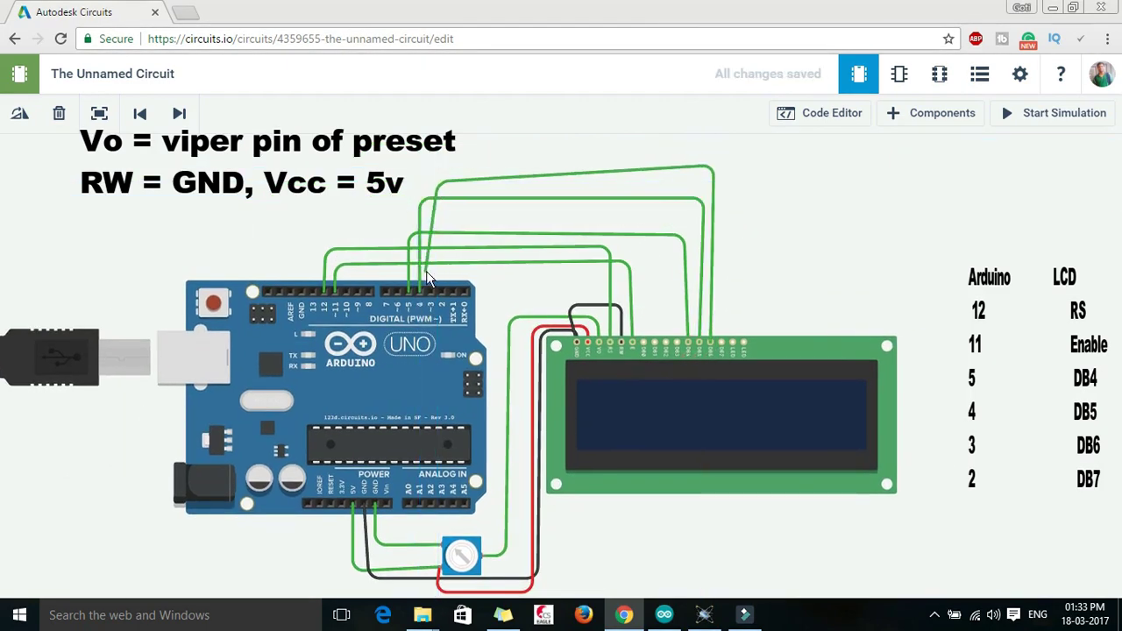
{"action": "left_click", "coordinate": [431, 291]}
{"action": "left_click", "coordinate": [442, 290]}
{"action": "left_click", "coordinate": [449, 159]}
{"action": "left_click", "coordinate": [723, 158]}
{"action": "left_click", "coordinate": [722, 343]}
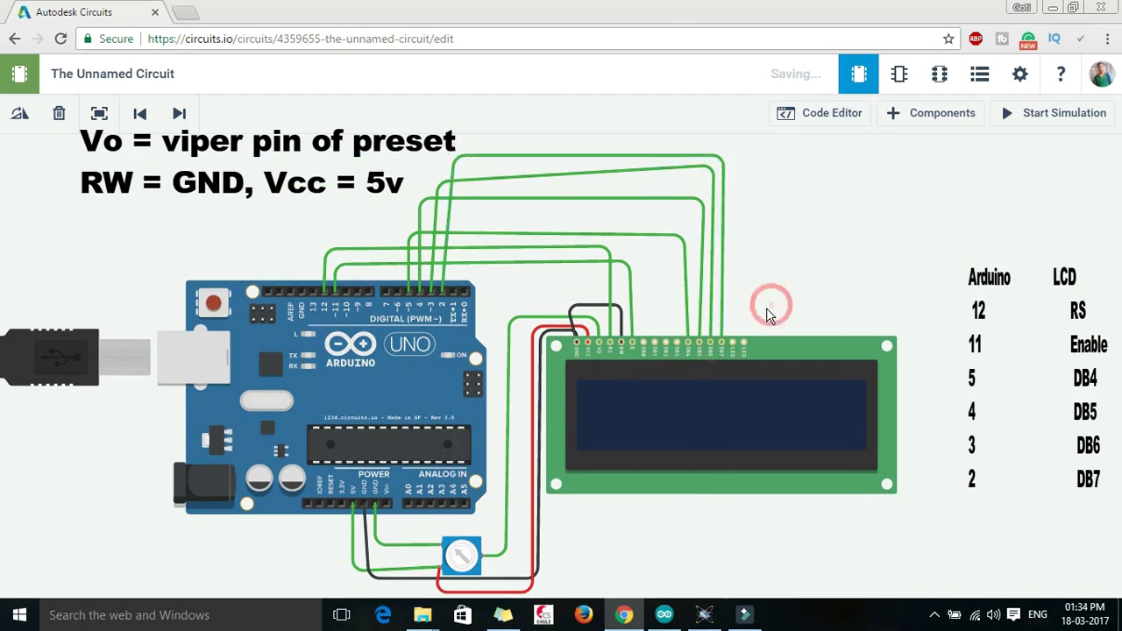
- Search the component library for 'resistor' and place a resistor to the right of the LCD
{"action": "left_click", "coordinate": [915, 115]}
{"action": "type", "text": "pot"}
{"action": "key", "text": "ctrl+a"}
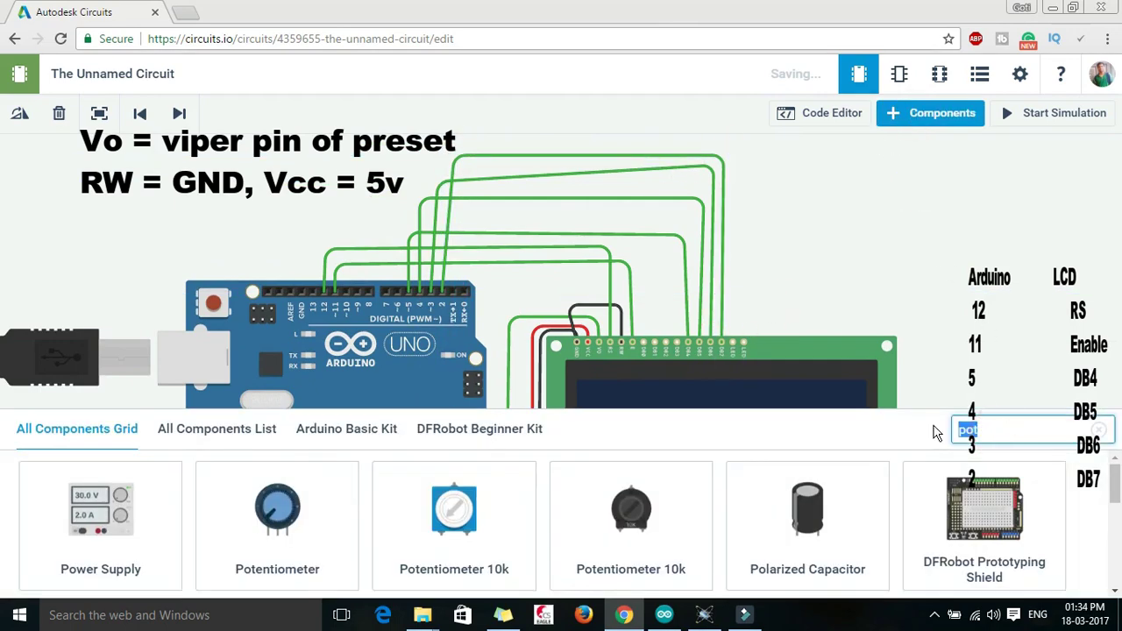
{"action": "type", "text": "res"}
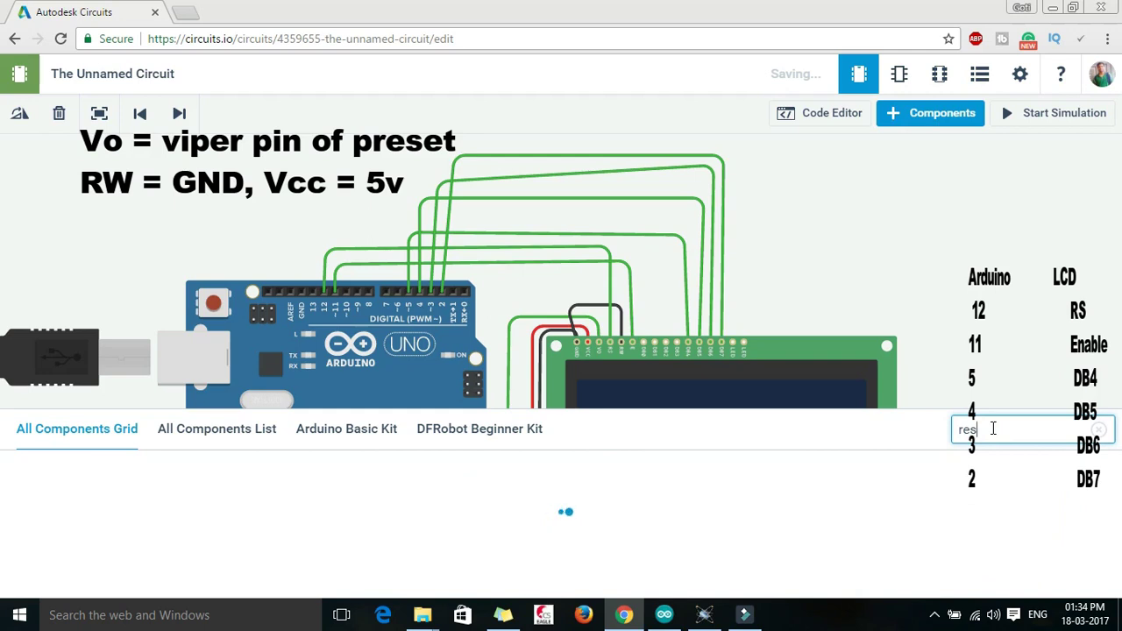
{"action": "type", "text": "is"}
{"action": "type", "text": "toe"}
{"action": "type", "text": "r"}
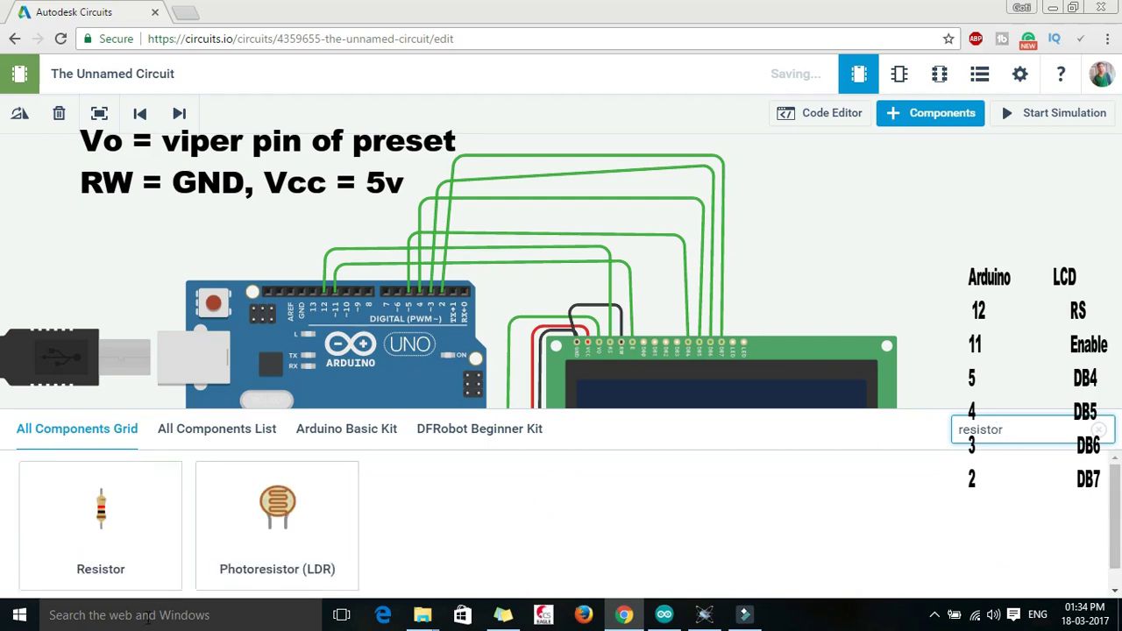
{"action": "left_click", "coordinate": [114, 561]}
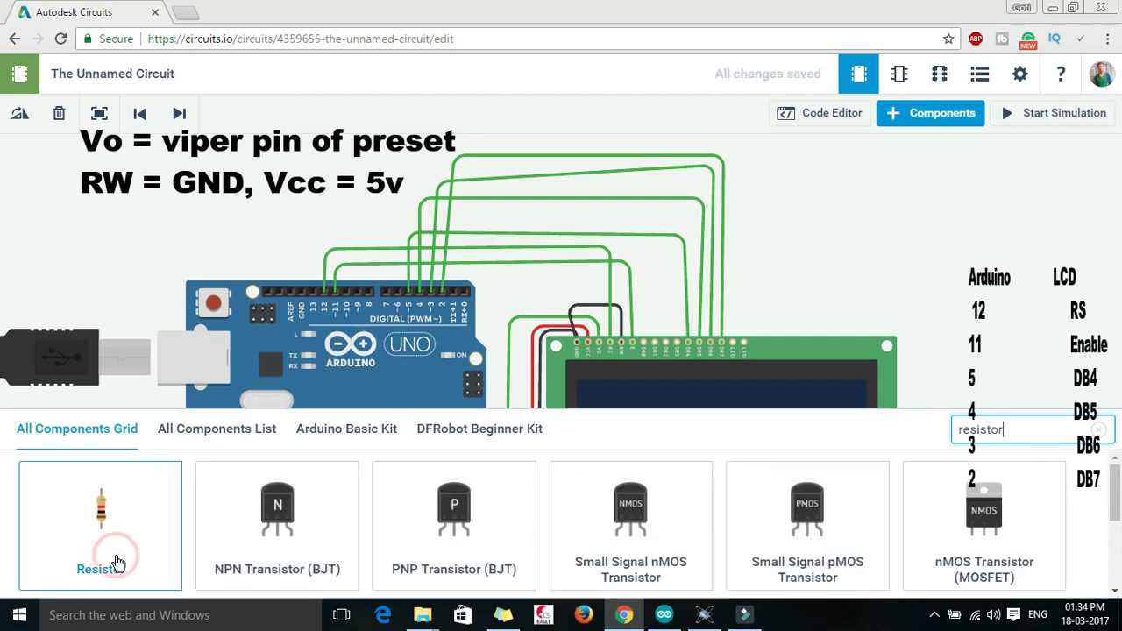
{"action": "left_click", "coordinate": [836, 274]}
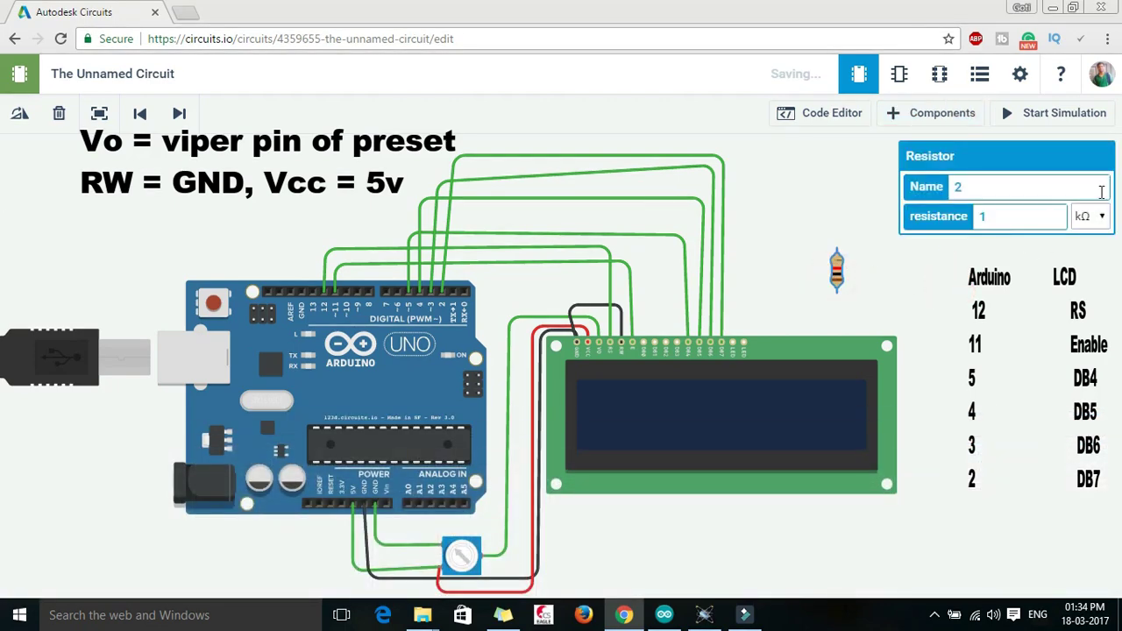
- Set the resistor's resistance to 330 Ω
{"action": "left_click", "coordinate": [971, 224]}
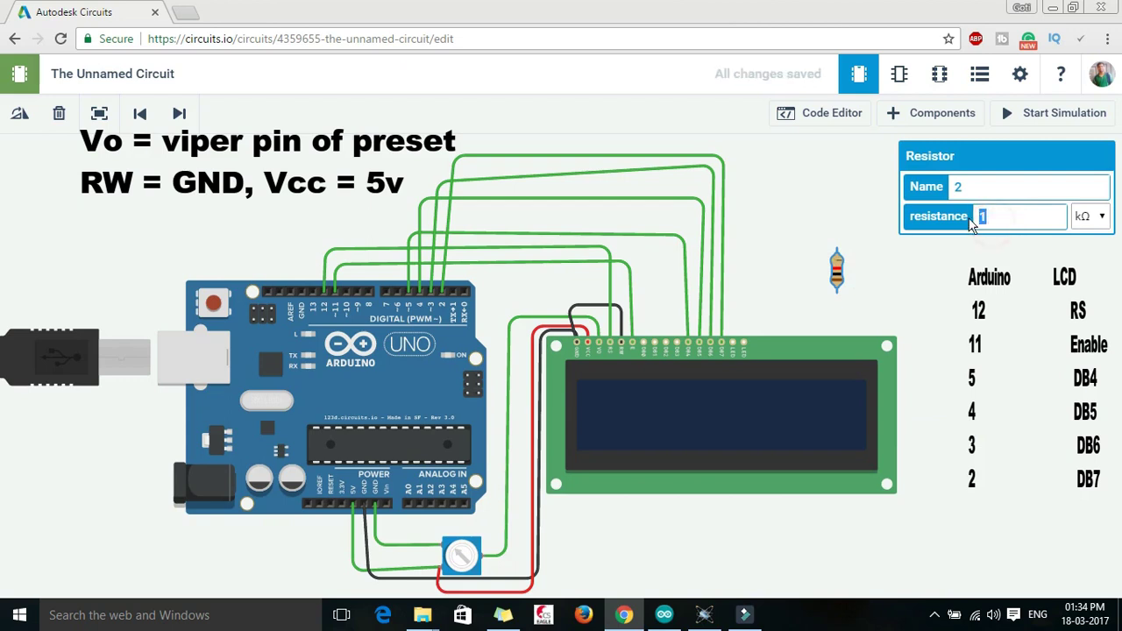
{"action": "type", "text": "330"}
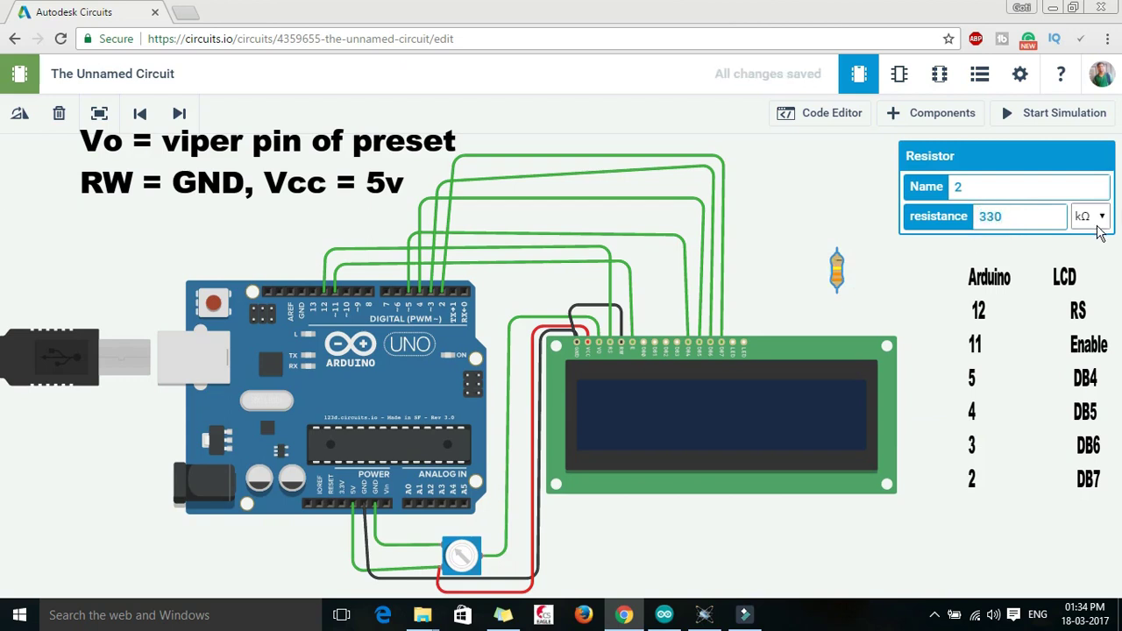
{"action": "left_click", "coordinate": [1098, 226]}
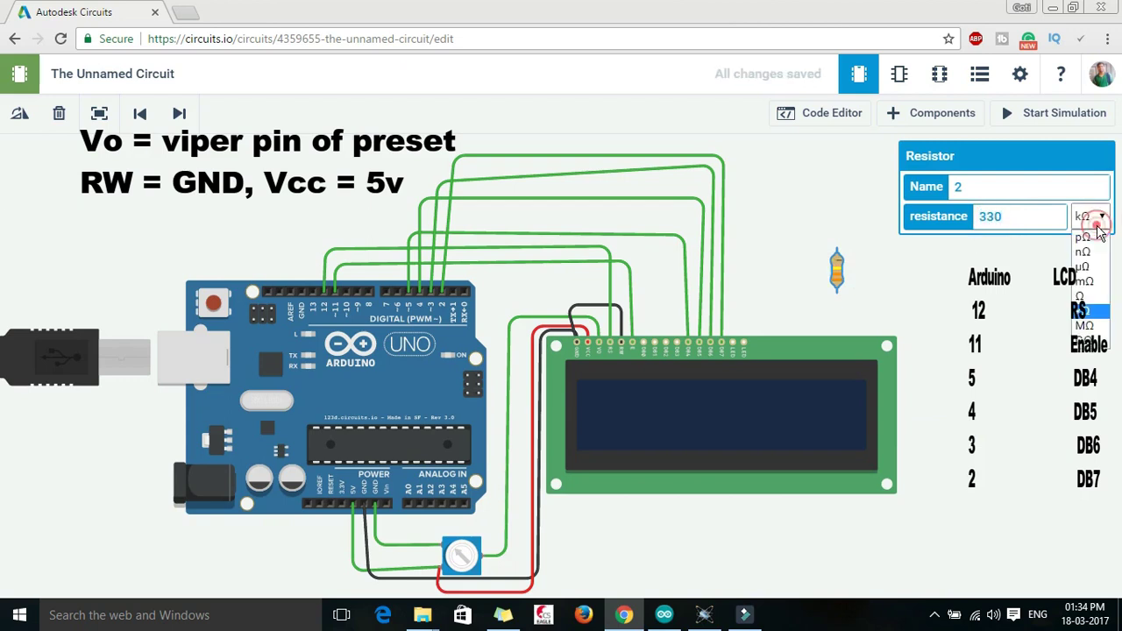
{"action": "left_click", "coordinate": [1084, 296]}
- Rotate the resistor until it lies horizontally
{"action": "left_click", "coordinate": [884, 311]}
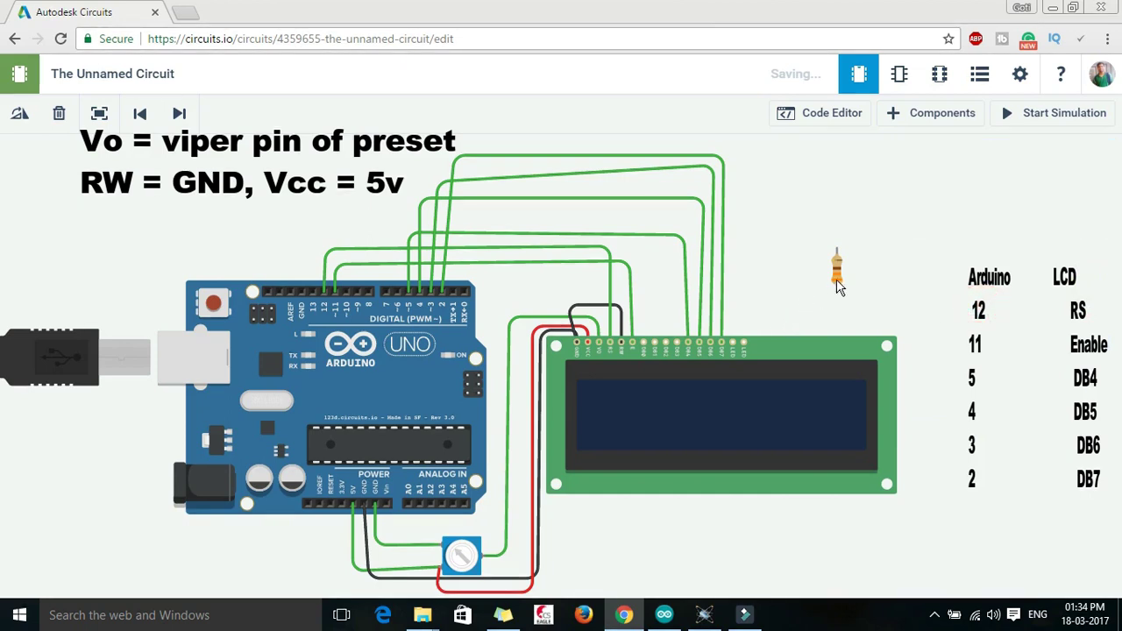
{"action": "left_click", "coordinate": [837, 283]}
{"action": "left_click", "coordinate": [21, 121]}
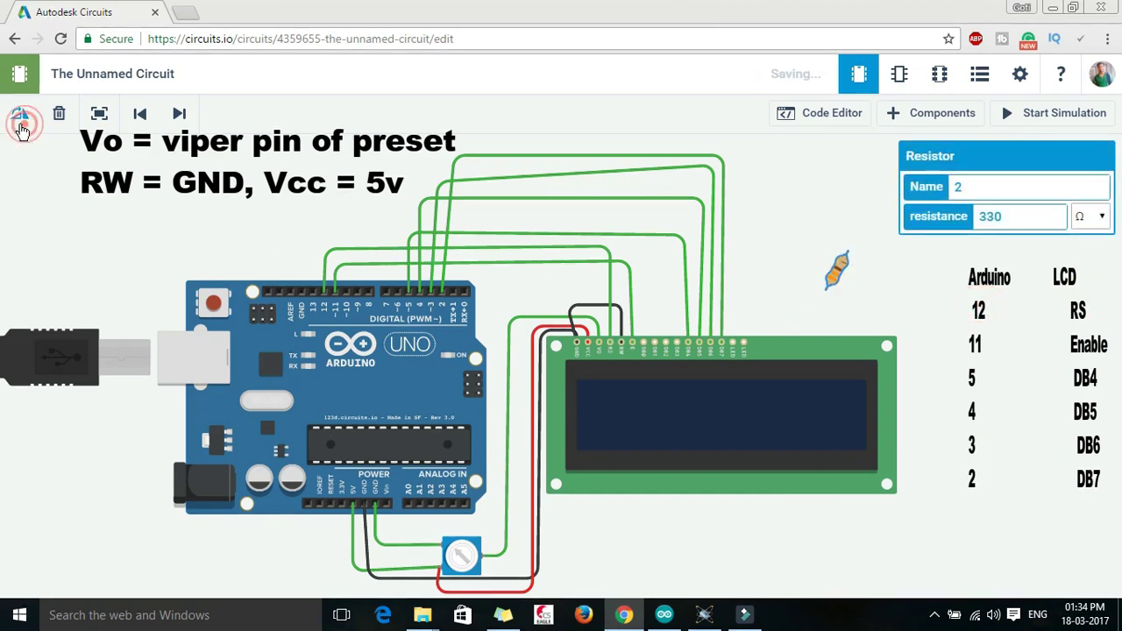
{"action": "left_click", "coordinate": [21, 121]}
{"action": "left_click", "coordinate": [21, 121]}
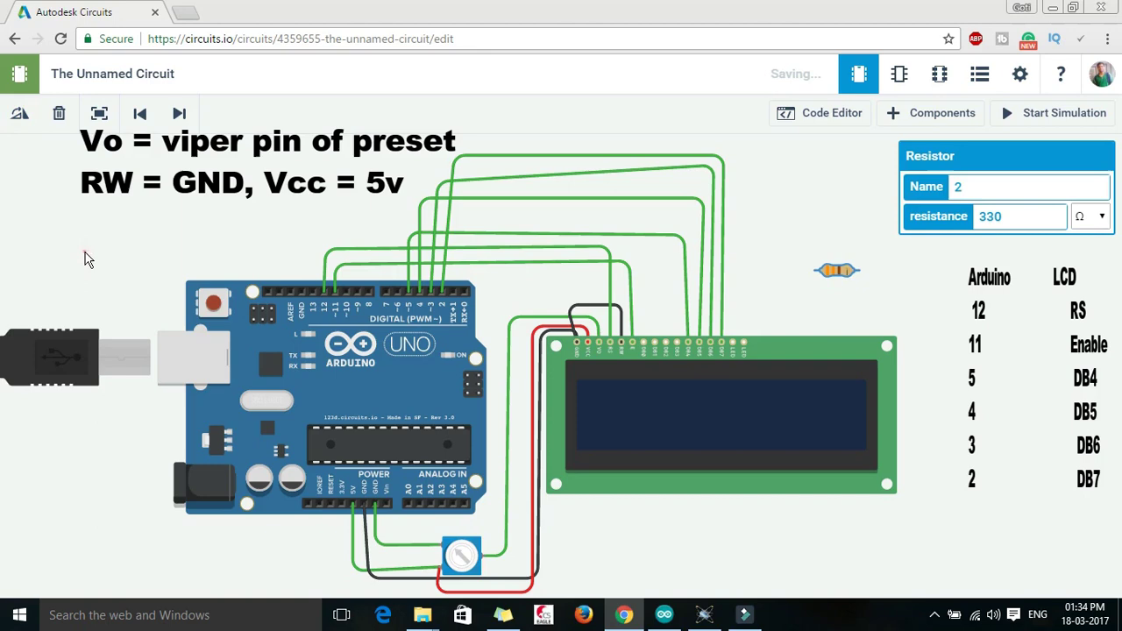
{"action": "left_click", "coordinate": [88, 260]}
- Move the resistor above the LCD and wire the LCD LED pin to its left end
{"action": "left_click_drag", "start_coordinate": [844, 279], "coordinate": [776, 288]}
{"action": "left_click", "coordinate": [744, 344]}
{"action": "left_click", "coordinate": [745, 283]}
- Route a wire from the resistor's right end along the bottom to the preset's wire
{"action": "left_click", "coordinate": [788, 280]}
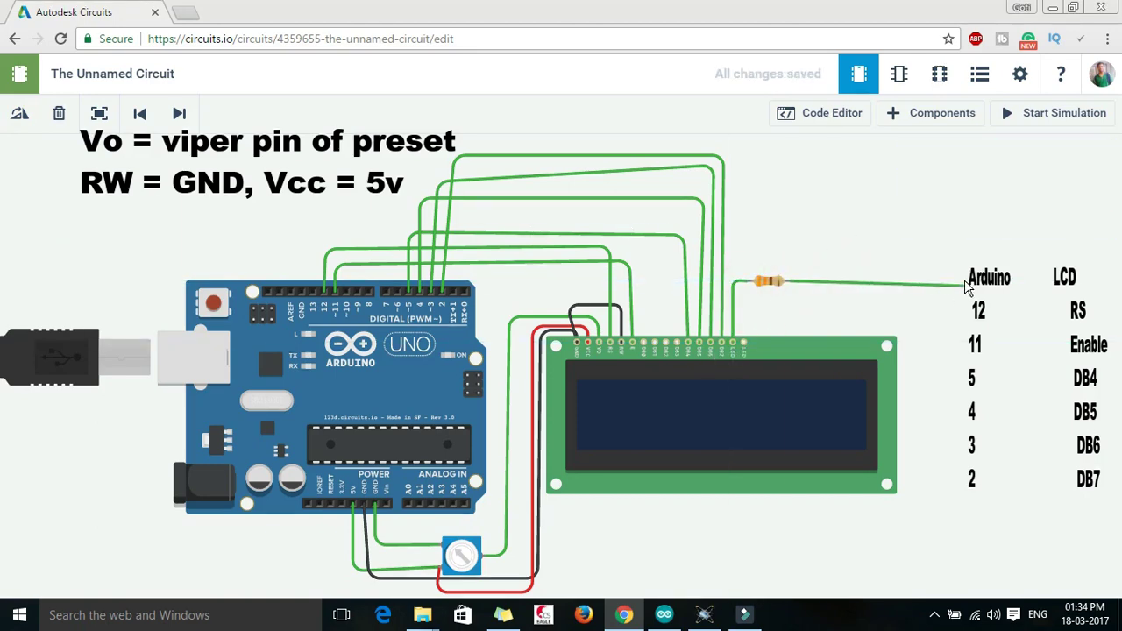
{"action": "left_click", "coordinate": [966, 282]}
{"action": "left_click", "coordinate": [967, 554]}
{"action": "left_click", "coordinate": [968, 589]}
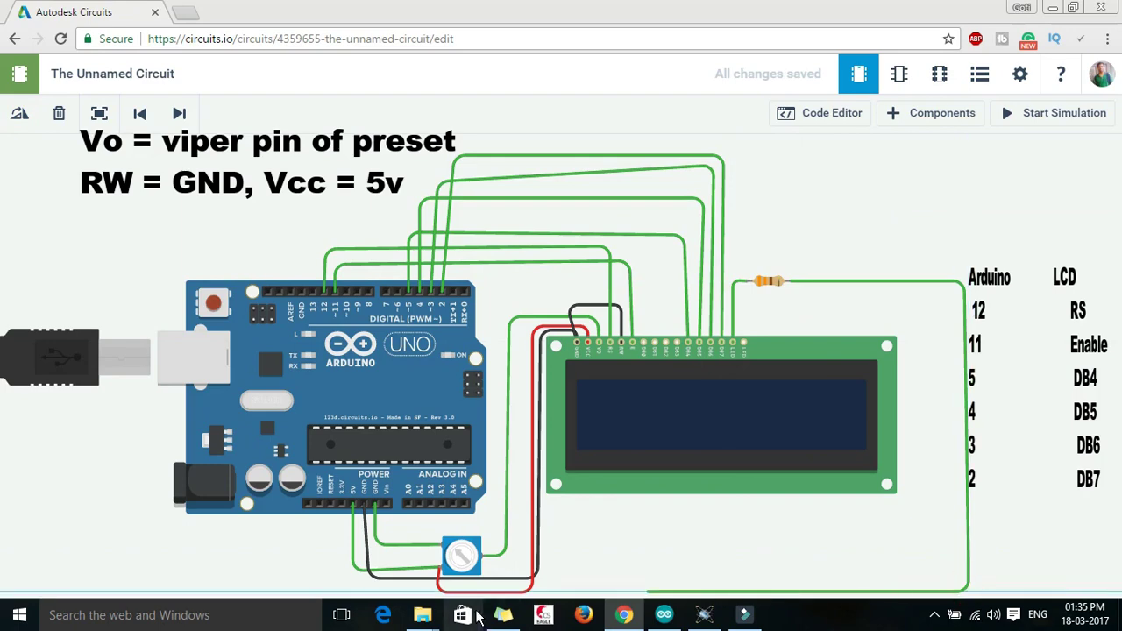
{"action": "left_click", "coordinate": [439, 589]}
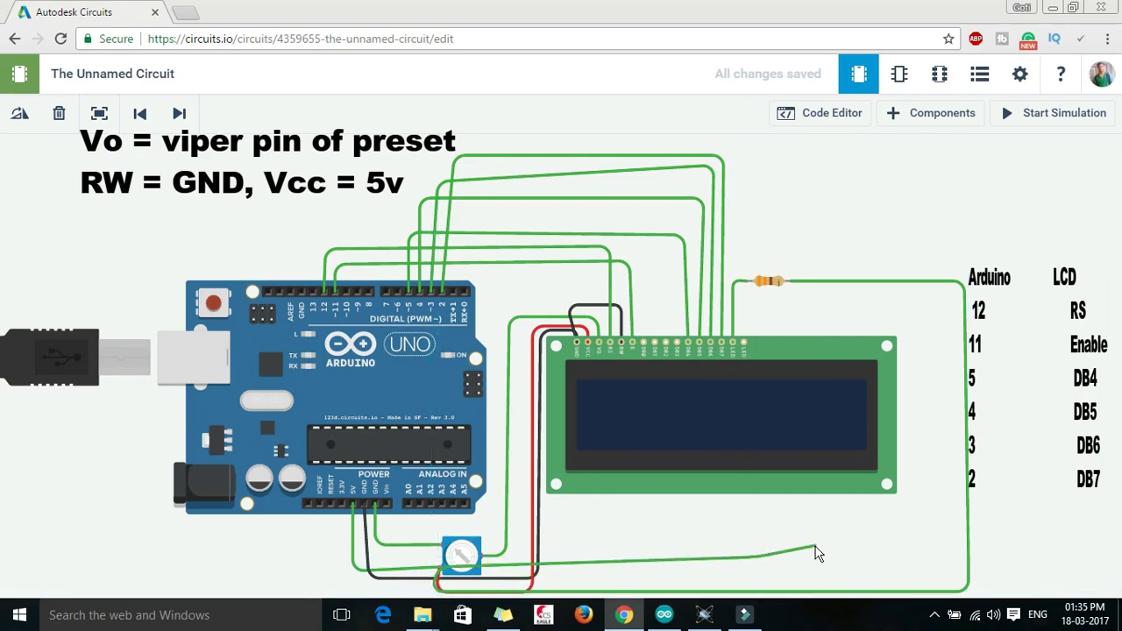
{"action": "key", "text": "Escape"}
{"action": "left_click", "coordinate": [787, 281]}
{"action": "left_click", "coordinate": [956, 282]}
{"action": "left_click", "coordinate": [956, 583]}
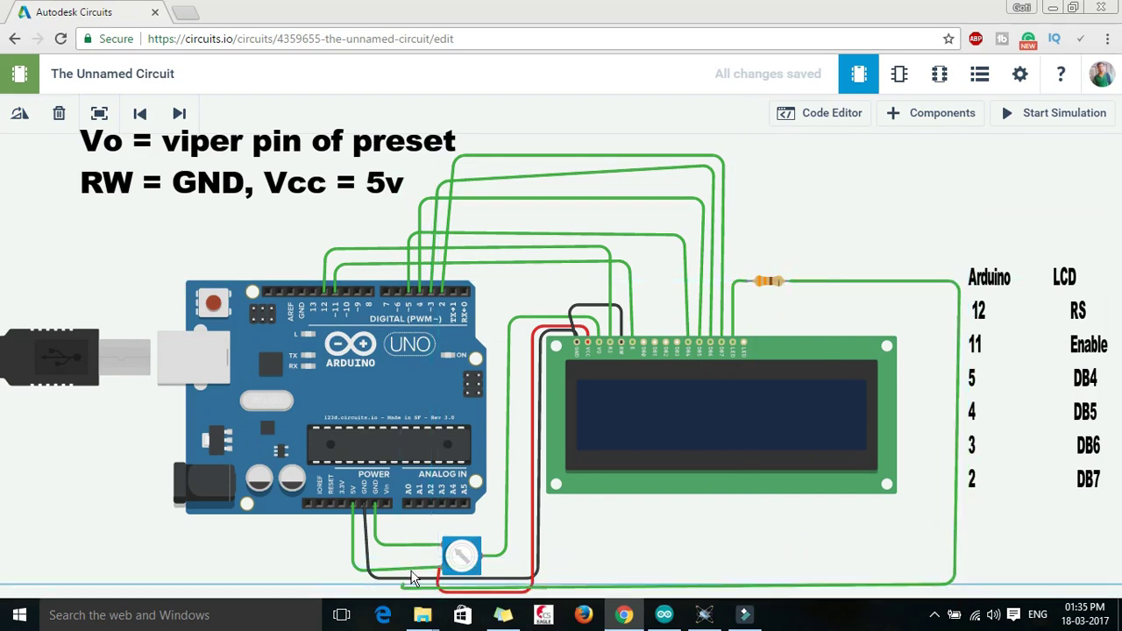
{"action": "left_click", "coordinate": [409, 584]}
{"action": "left_click", "coordinate": [712, 558]}
- Wire the LCD's other backlight pin around the circuit to the Arduino GND pin
{"action": "left_click", "coordinate": [744, 343]}
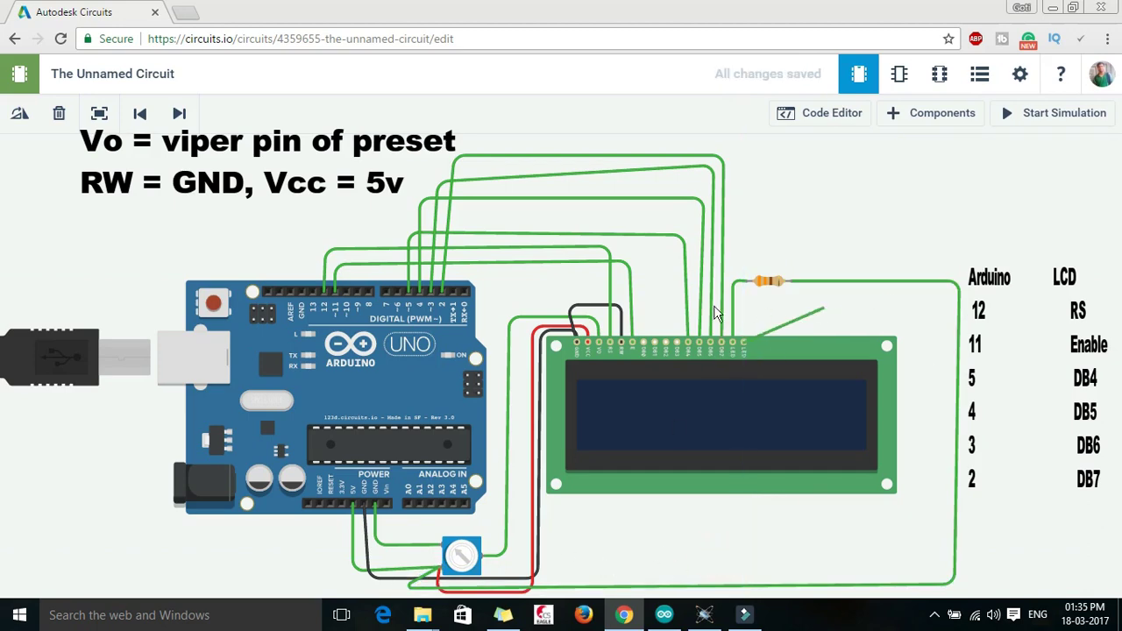
{"action": "left_click", "coordinate": [745, 309]}
{"action": "left_click", "coordinate": [912, 308]}
{"action": "left_click", "coordinate": [906, 545]}
{"action": "left_click", "coordinate": [485, 555]}
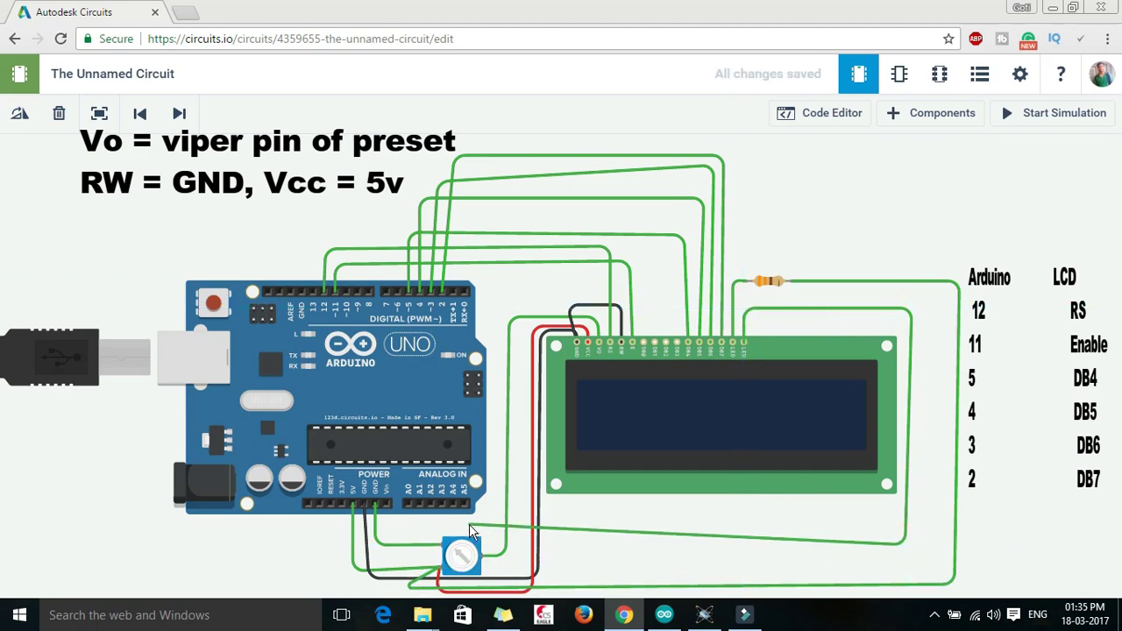
{"action": "left_click", "coordinate": [384, 526]}
{"action": "left_click", "coordinate": [374, 503]}
- Colour the ground wire black and the resistor wire red
{"action": "left_click", "coordinate": [1096, 187]}
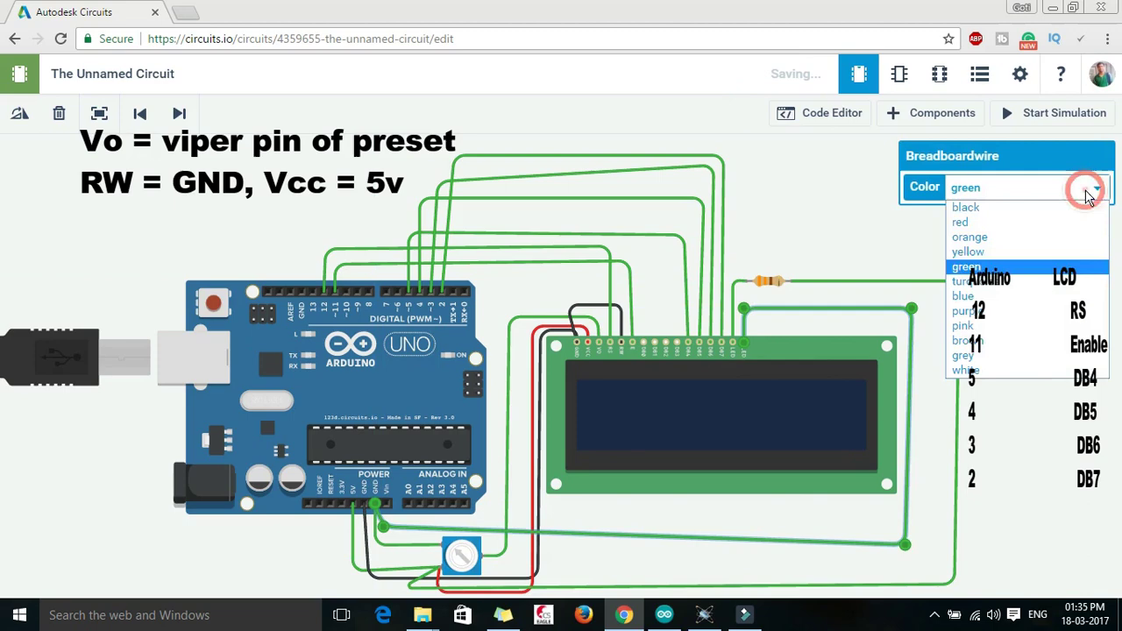
{"action": "left_click", "coordinate": [929, 208]}
{"action": "left_click", "coordinate": [886, 229]}
{"action": "left_click", "coordinate": [957, 298]}
{"action": "left_click", "coordinate": [1096, 188]}
{"action": "left_click", "coordinate": [929, 222]}
{"action": "left_click", "coordinate": [1031, 290]}
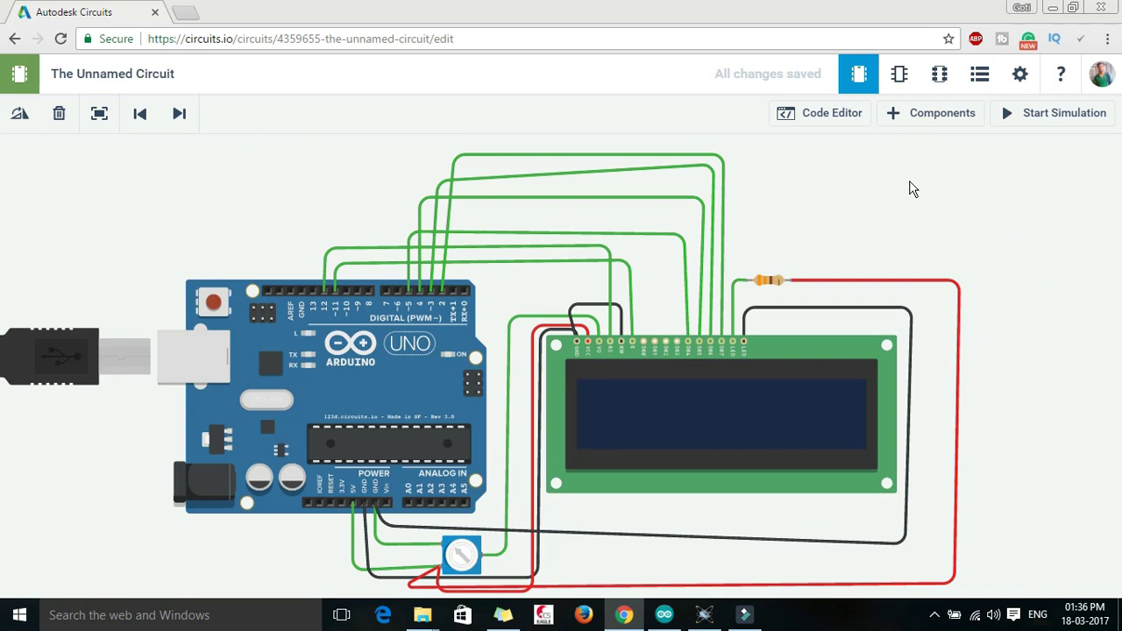
- Open the Code Editor to view the Arduino Uno's default LED blink sketch
{"action": "left_click", "coordinate": [816, 119]}
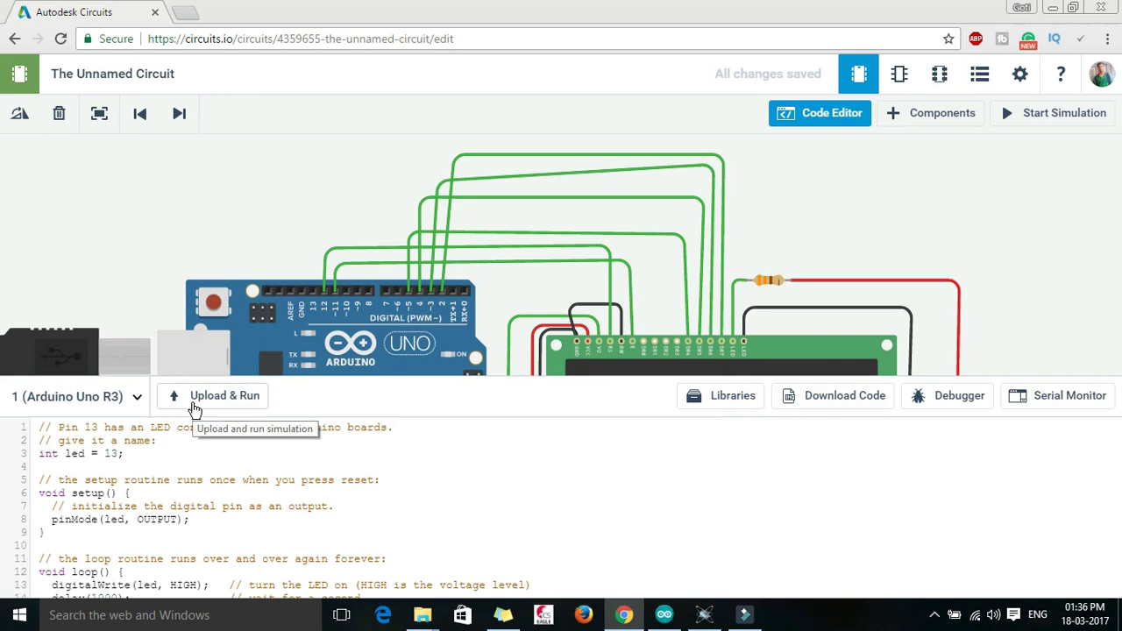
- Run the blink sketch in simulation, then hide the code and zoom in and out on the Arduino
{"action": "left_click", "coordinate": [194, 408]}
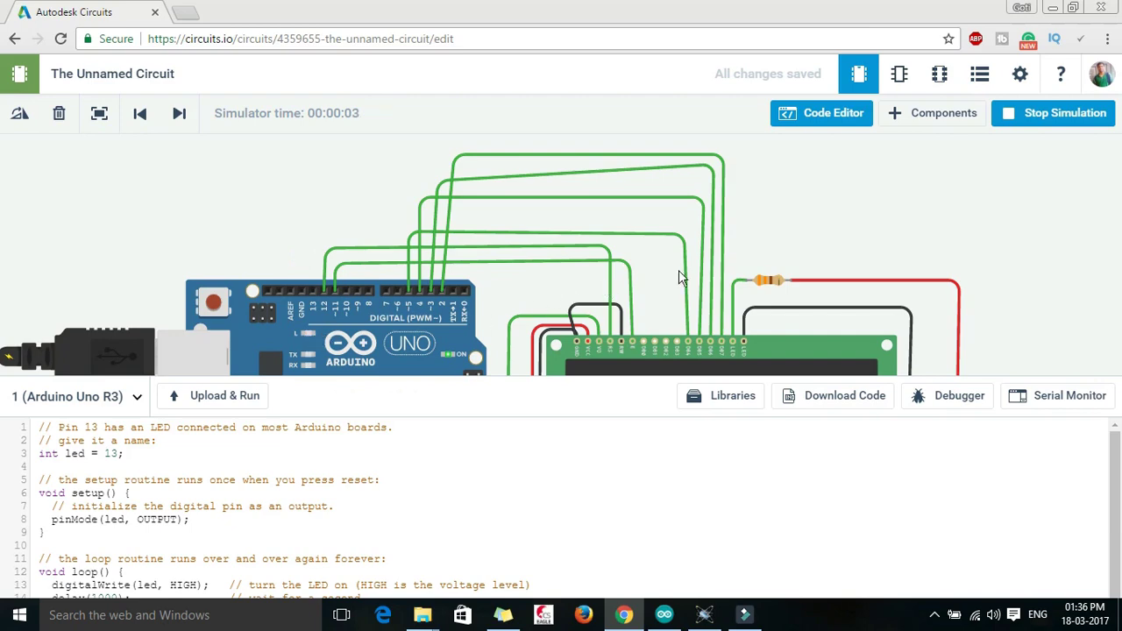
{"action": "left_click", "coordinate": [1080, 237]}
{"action": "left_click", "coordinate": [815, 116]}
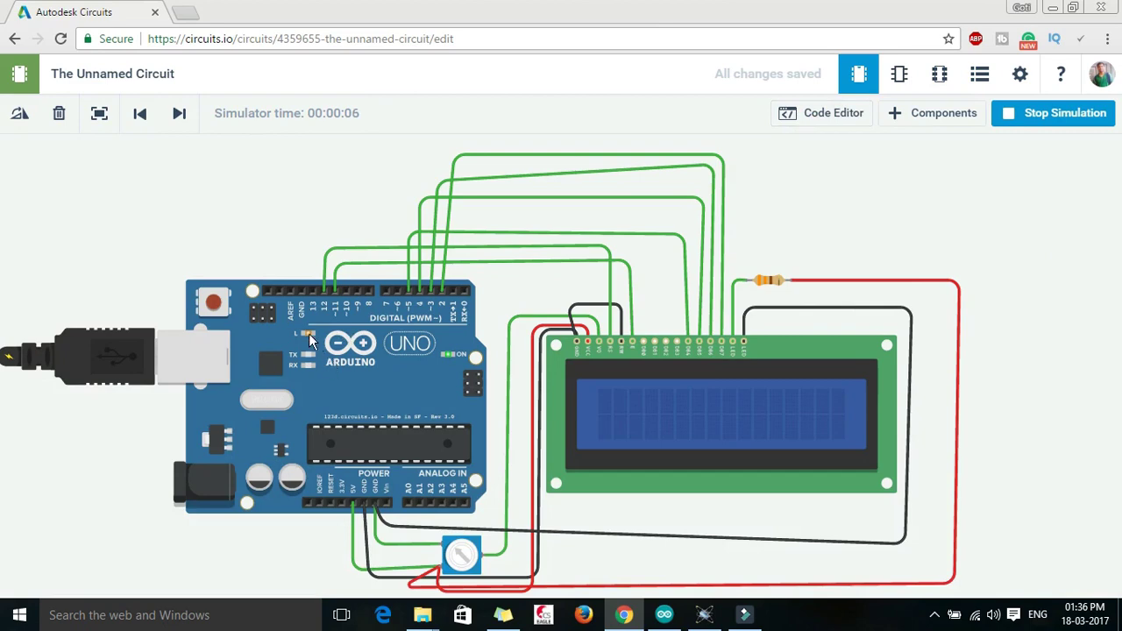
{"action": "scroll", "coordinate": [136, 458], "scroll_direction": "up", "scroll_amount": 3}
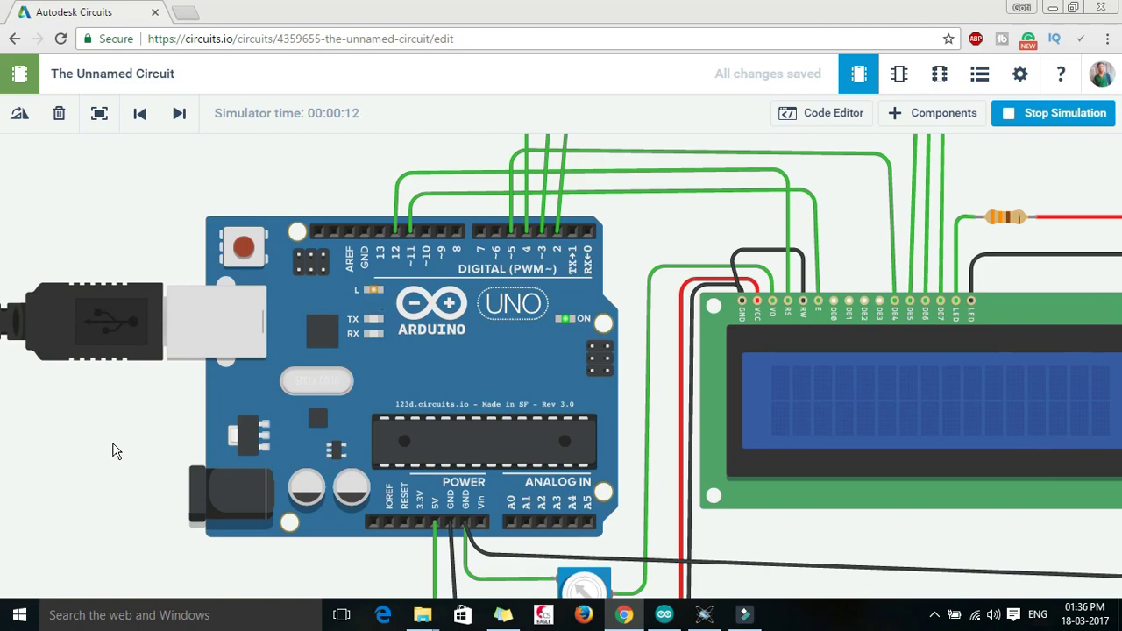
{"action": "scroll", "coordinate": [112, 451], "scroll_direction": "down", "scroll_amount": 2}
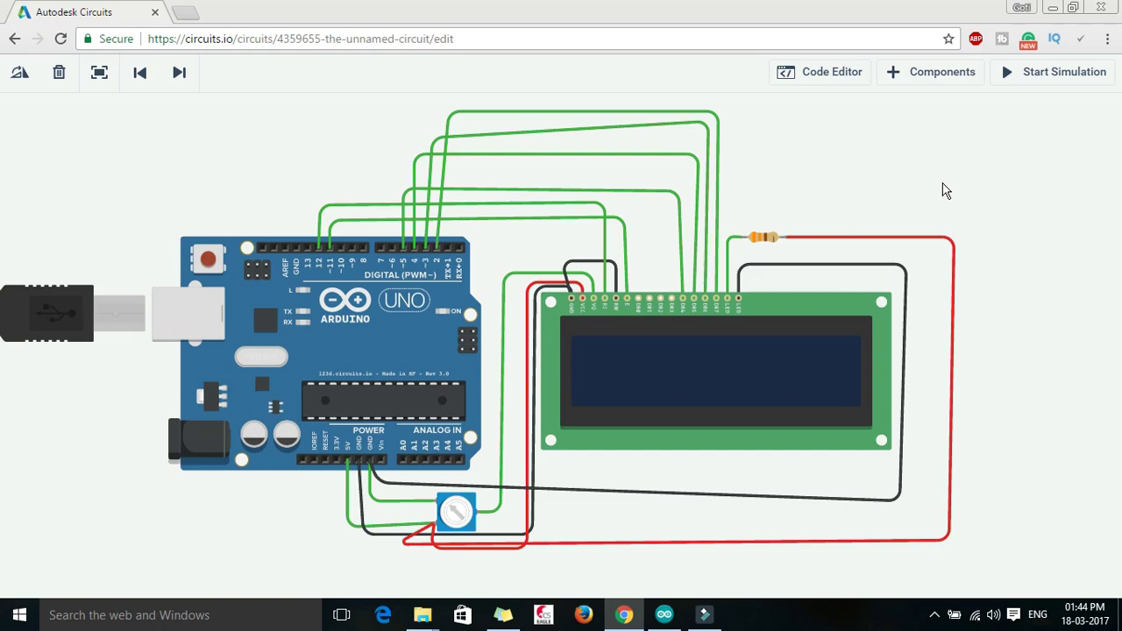
- Open the code editor and delete the entire existing sketch
{"action": "left_click", "coordinate": [822, 69]}
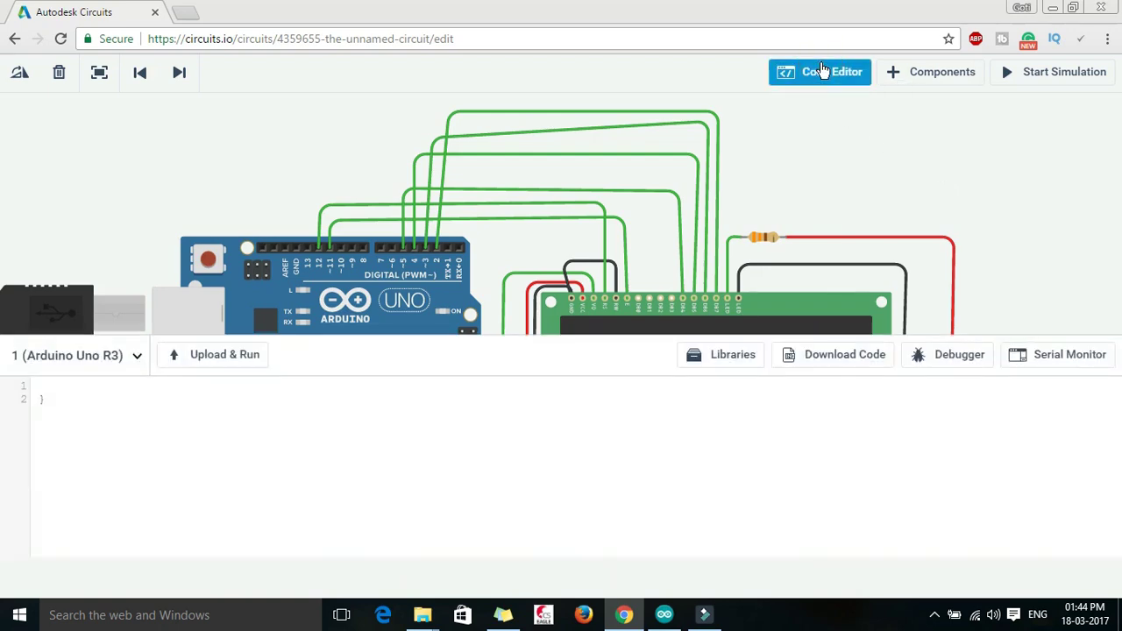
{"action": "left_click", "coordinate": [130, 390]}
{"action": "key", "text": "ctrl+a"}
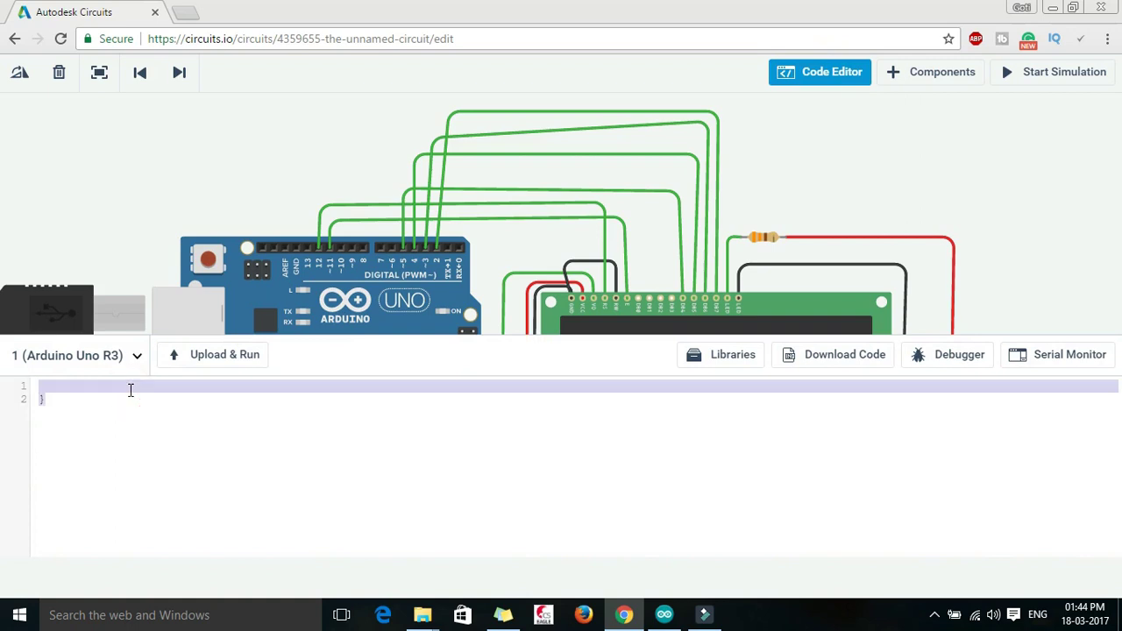
{"action": "key", "text": "BackSpace"}
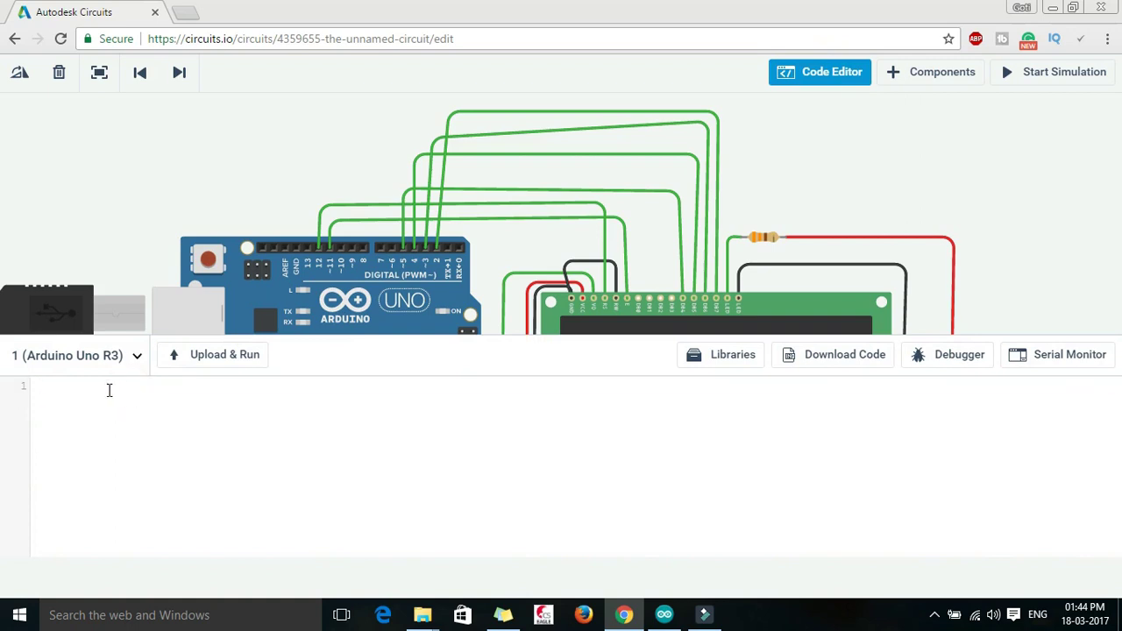
- Type '#include <LiquidCrystal.h>' and begin the next line with 'LiquidCrystal lcd('
{"action": "type", "text": "#include <LiquidCrystal.h>"}
{"action": "key", "text": "Right"}
{"action": "type", "text": "Li"}
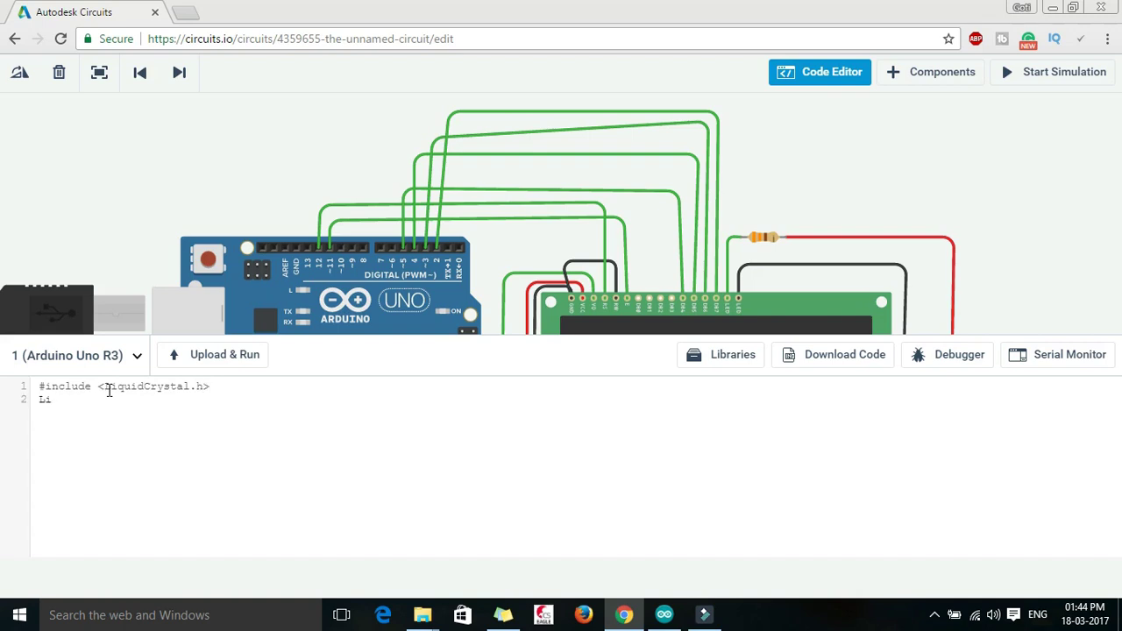
{"action": "type", "text": "quidCrys"}
{"action": "type", "text": "tal "}
{"action": "type", "text": "lcd"}
{"action": "type", "text": "("}
- Finish the lcd declaration with pins 12,11,5,4,3,2 and add an empty void setup () block
{"action": "type", "text": "12"}
{"action": "type", "text": ","}
{"action": "type", "text": "11"}
{"action": "type", "text": ",5"}
{"action": "type", "text": ",4,"}
{"action": "type", "text": "3,2"}
{"action": "type", "text": ");"}
{"action": "key", "text": "BackSpace"}
{"action": "type", "text": "void s"}
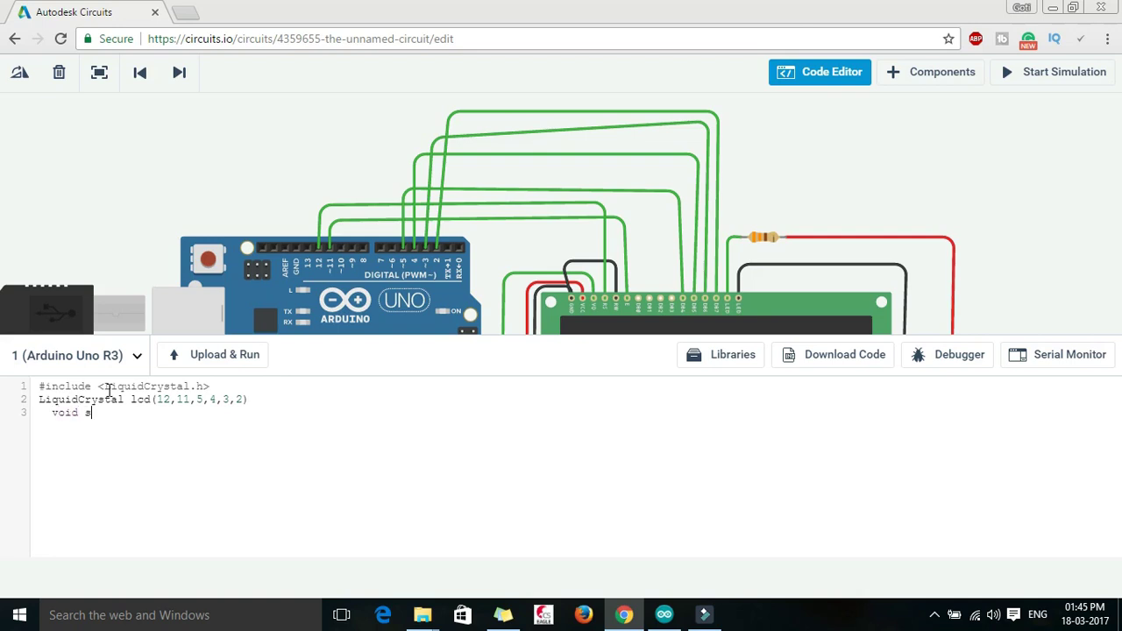
{"action": "type", "text": "etup ()"}
{"action": "key", "text": "Return"}
{"action": "type", "text": "{"}
{"action": "key", "text": "Return"}
{"action": "type", "text": "}"}
- Put lcd.begin(16,2); and lcd.clear(); inside setup
{"action": "key", "text": "Up"}
{"action": "key", "text": "Return"}
{"action": "type", "text": "lcd.begin(16"}
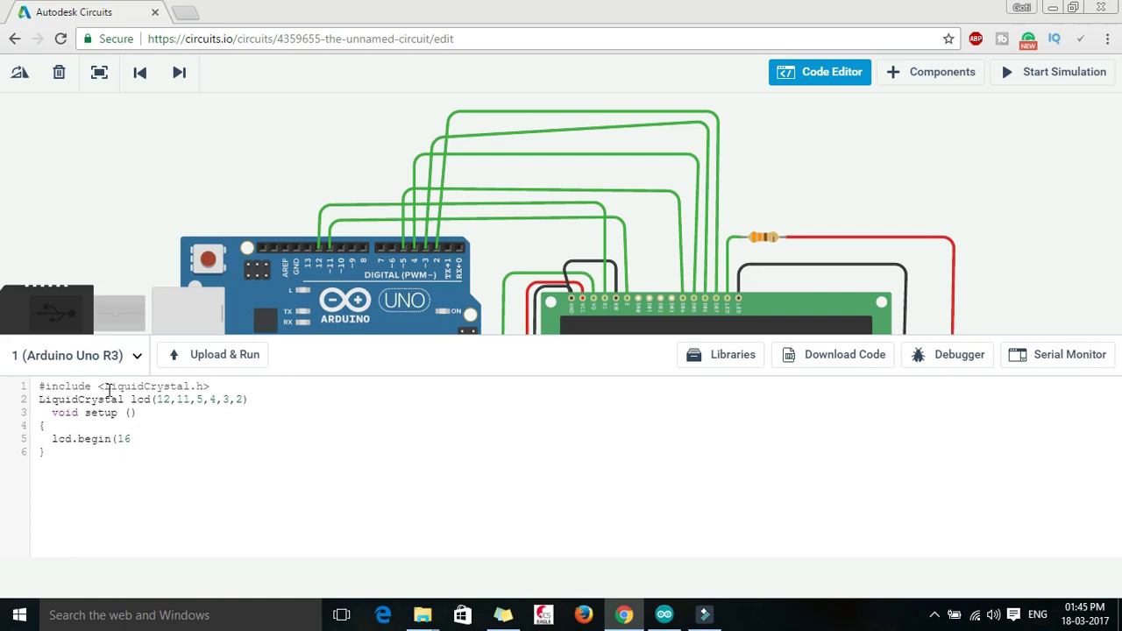
{"action": "type", "text": ",2);"}
{"action": "key", "text": "Return"}
{"action": "type", "text": "lcd.clear();"}
- Add an empty void loop() block below setup
{"action": "key", "text": "Return"}
{"action": "type", "text": "void loop"}
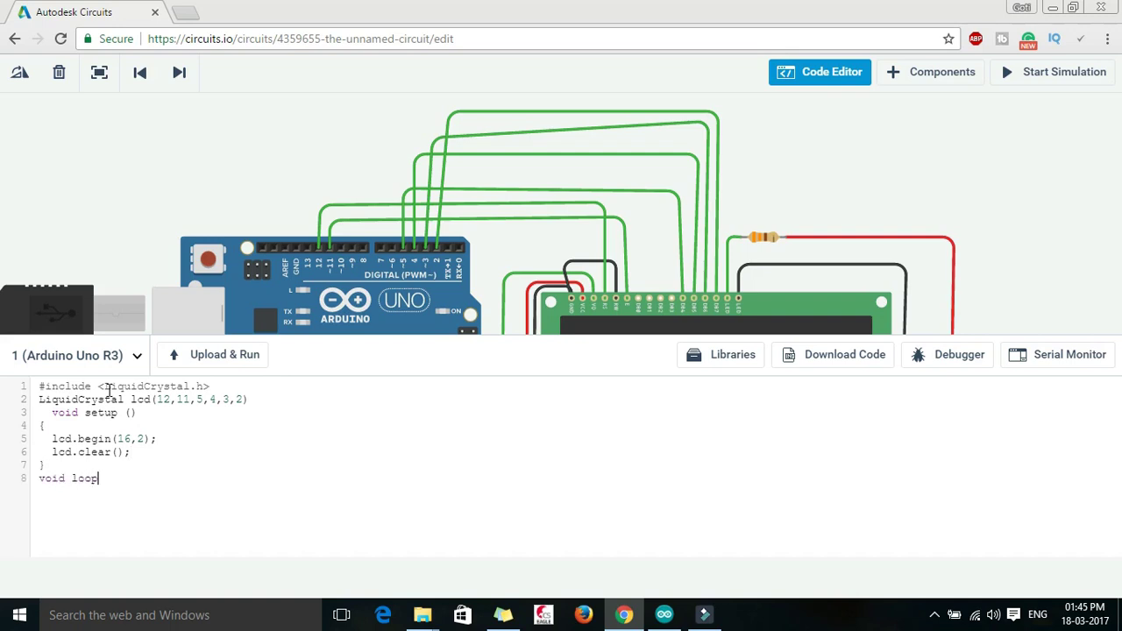
{"action": "type", "text": "()"}
{"action": "key", "text": "Return"}
{"action": "type", "text": "{"}
{"action": "key", "text": "Return"}
{"action": "type", "text": "}"}
{"action": "key", "text": "Up"}
{"action": "key", "text": "Return"}
- Inside loop, add lcd.setCursor(0,0); and lcd.println("Hello YouTube")
{"action": "type", "text": "lcd.setCursor()"}
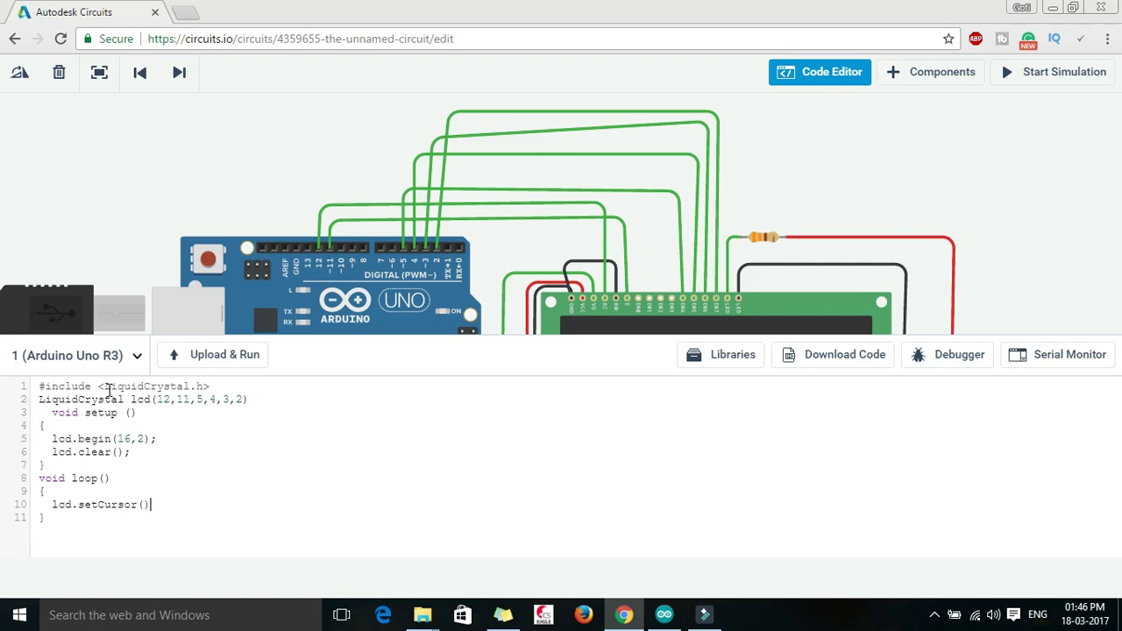
{"action": "key", "text": "Left"}
{"action": "type", "text": "0,0);"}
{"action": "key", "text": "Return"}
{"action": "type", "text": "lcd.pri"}
{"action": "type", "text": "ntln"}
{"action": "type", "text": "()"}
{"action": "type", "text": "\"\""}
{"action": "type", "text": "Hello "}
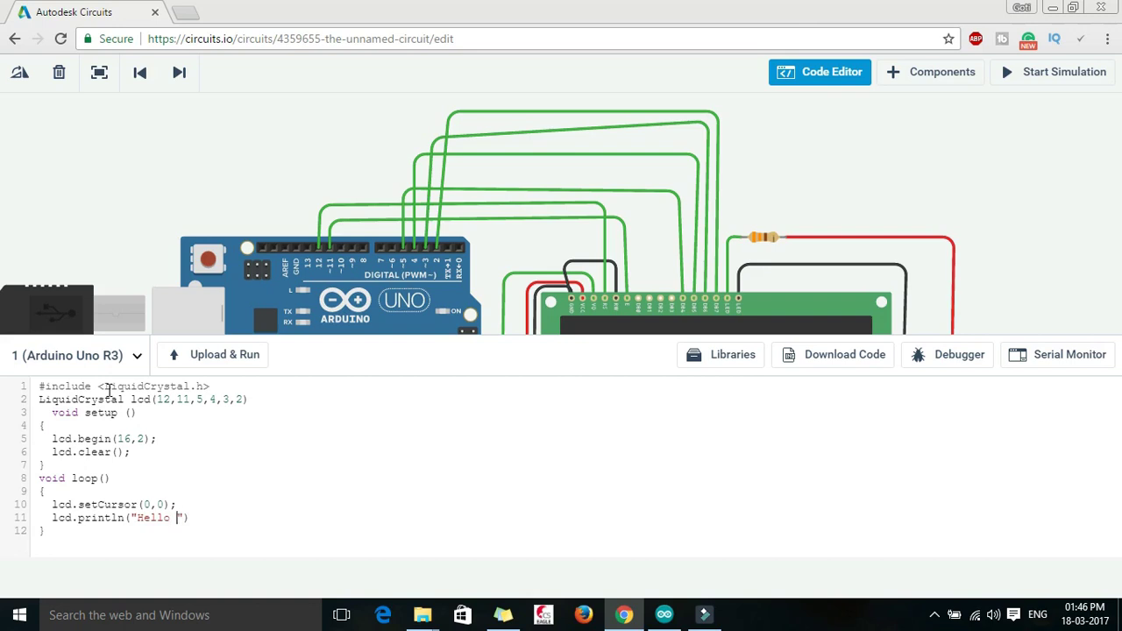
{"action": "type", "text": "YouTu"}
{"action": "type", "text": "be"}
- Add lcd.setCursor(0,1); and lcd.println("Please Subscribe"); for the second row
{"action": "type", "text": ")"}
{"action": "type", "text": "lcd.s"}
{"action": "type", "text": "e"}
{"action": "type", "text": "tCur"}
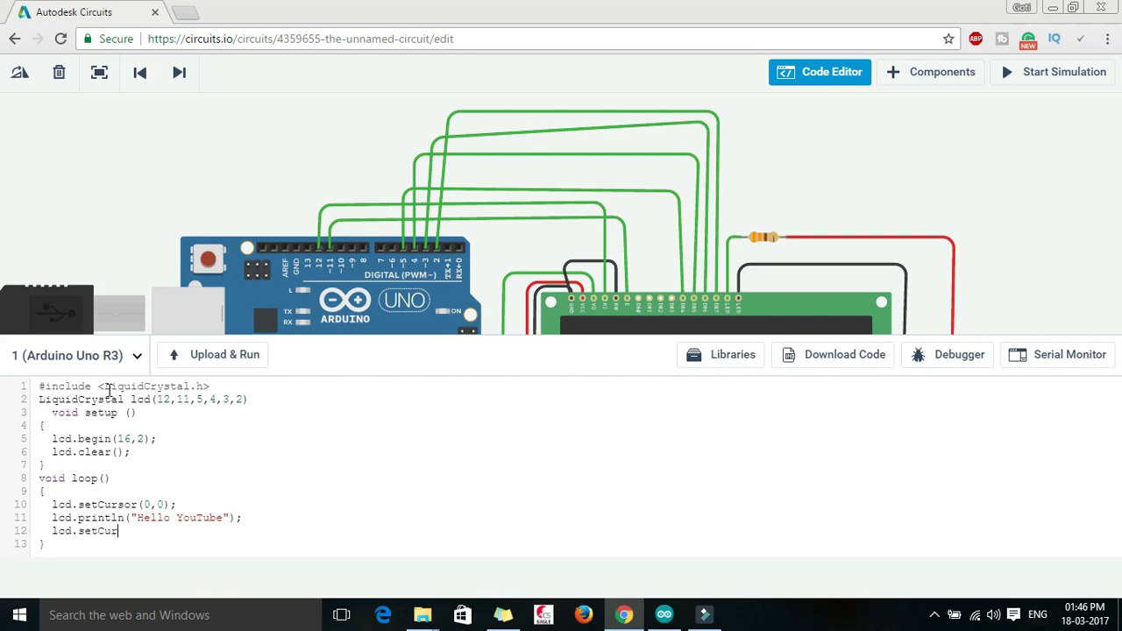
{"action": "type", "text": "sor(0,1);"}
{"action": "key", "text": "Return"}
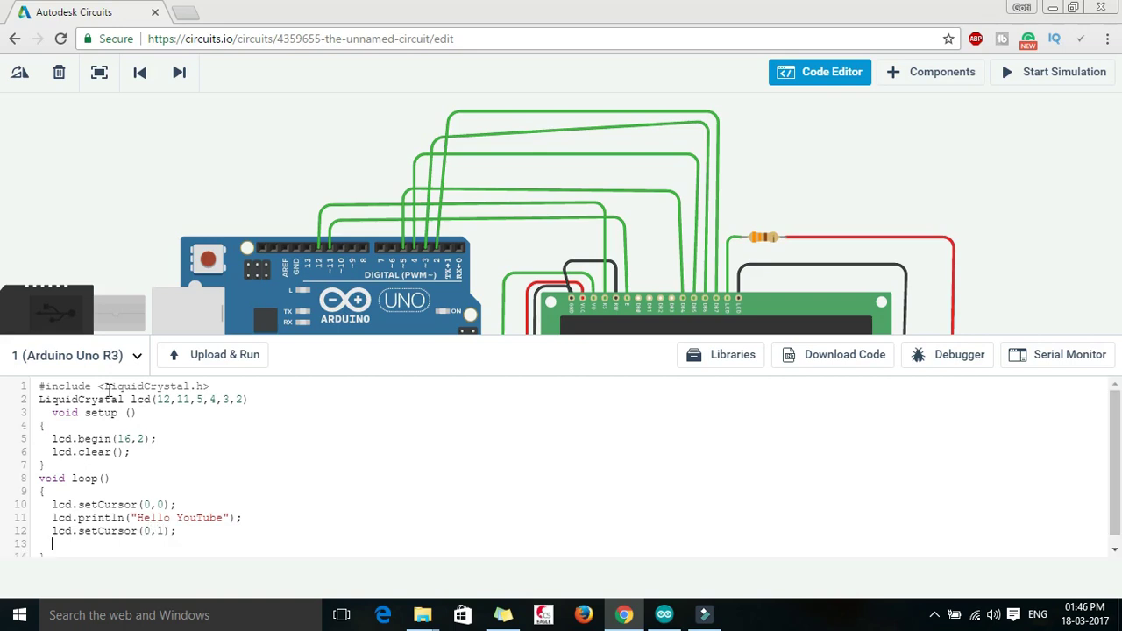
{"action": "type", "text": "lcd"}
{"action": "type", "text": ".println"}
{"action": "type", "text": "()"}
{"action": "type", "text": "\"\""}
{"action": "type", "text": "Please"}
{"action": "type", "text": " Su"}
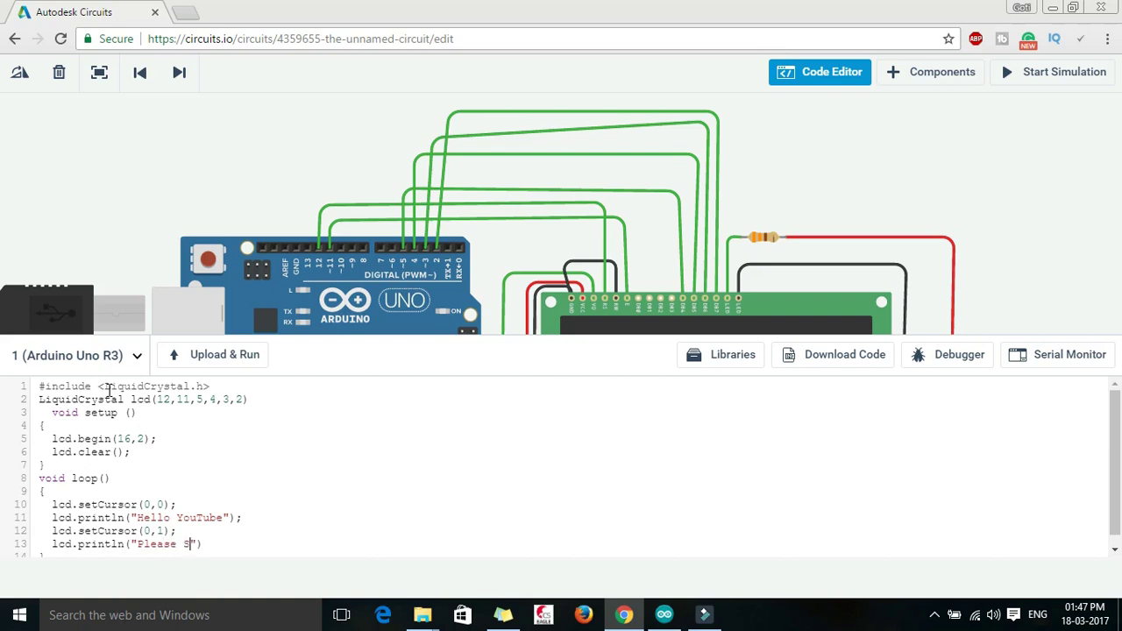
{"action": "type", "text": "bscribe"}
{"action": "key", "text": "Right"}
{"action": "key", "text": "Right"}
{"action": "type", "text": ";"}
- Add the missing semicolon on line 2, rerun the simulation and hide the code to view the LCD
{"action": "left_click", "coordinate": [243, 366]}
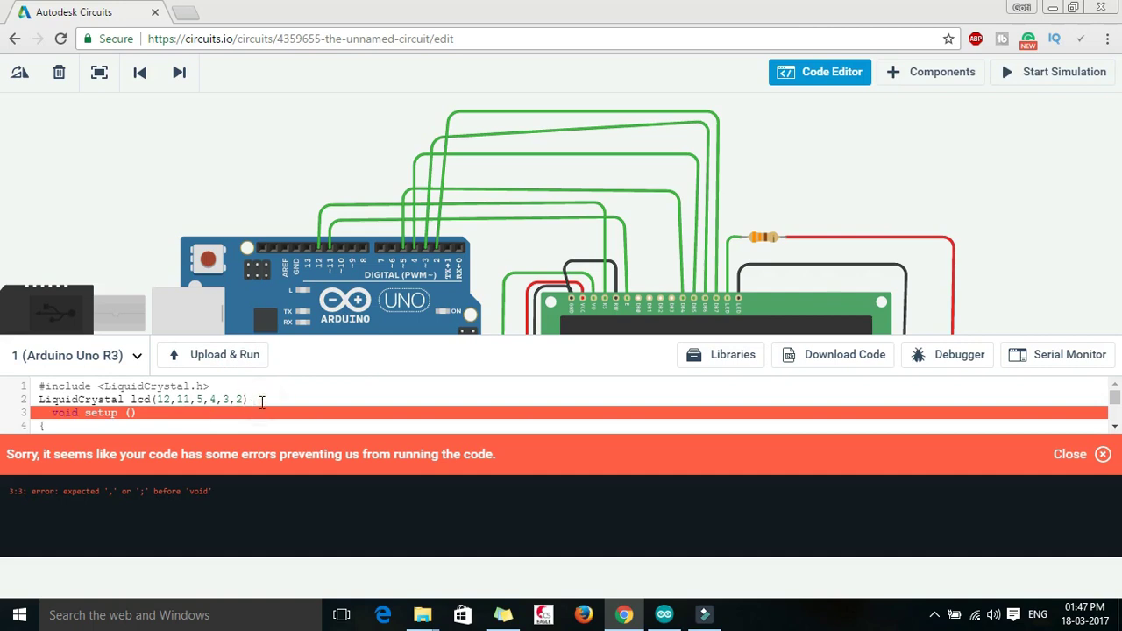
{"action": "type", "text": ";"}
{"action": "left_click", "coordinate": [205, 361]}
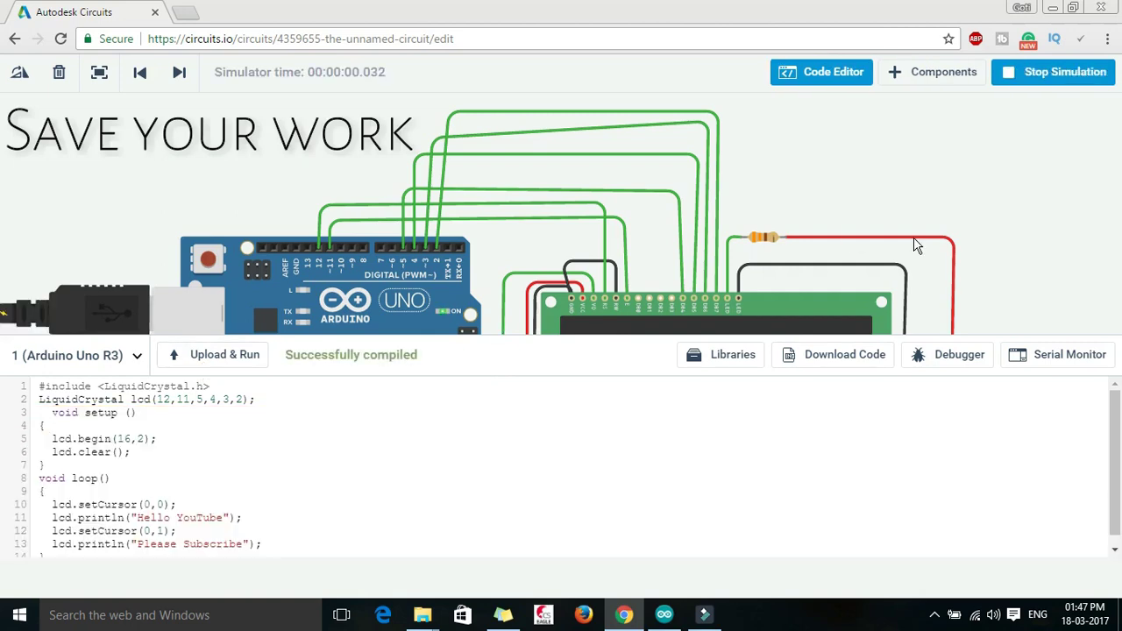
{"action": "left_click", "coordinate": [833, 79]}
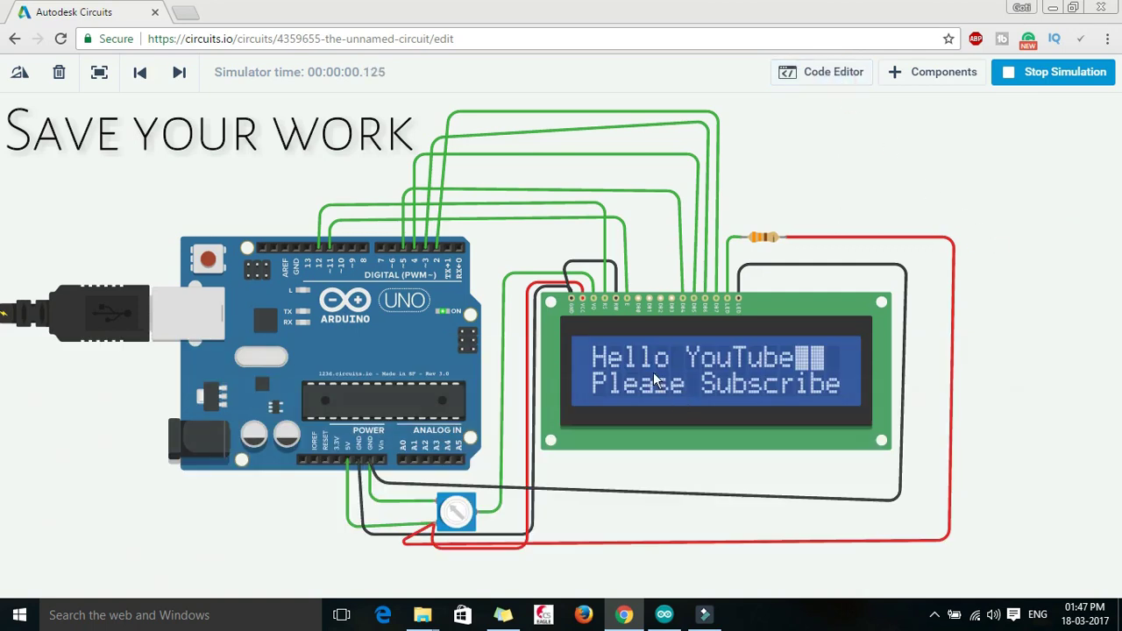